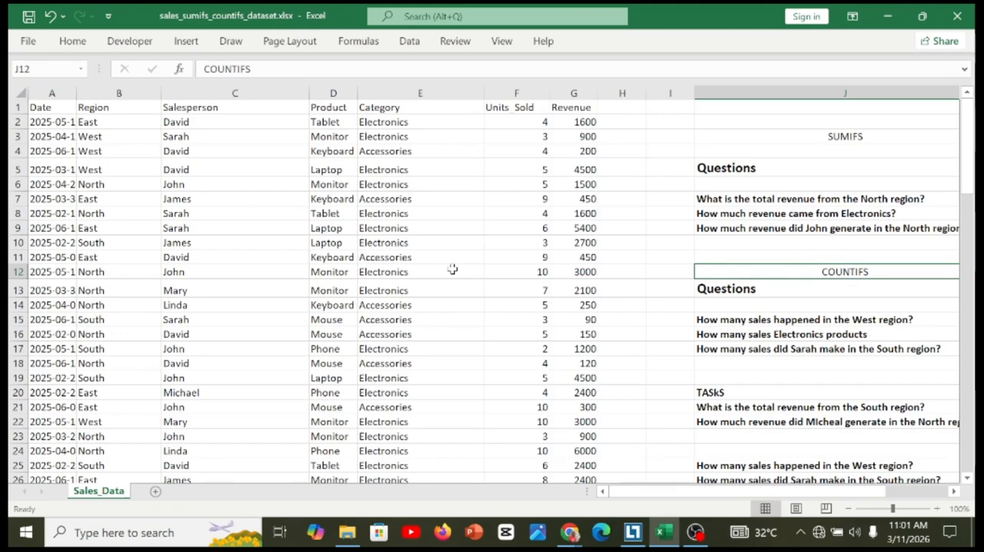
# Examine the sales dataset's Date, Region, Salesperson, Product, Category, Units Sold and Revenue columns.
pyautogui.click(316, 242)
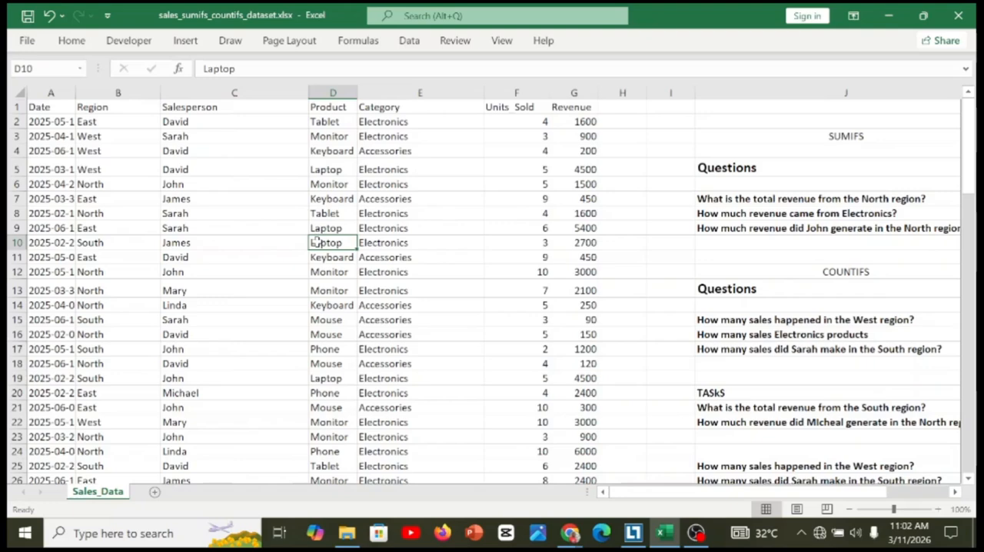
pyautogui.click(324, 227)
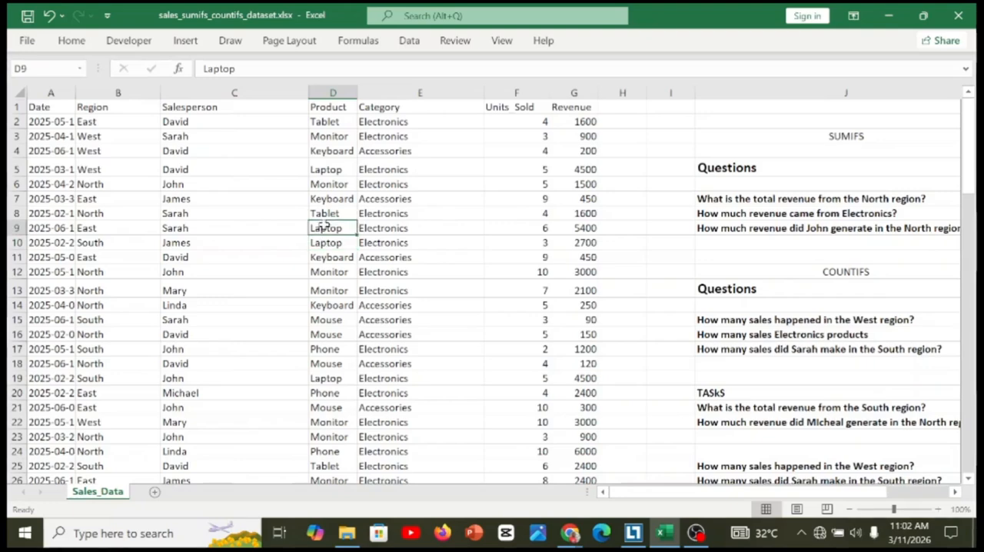
pyautogui.press('Home')
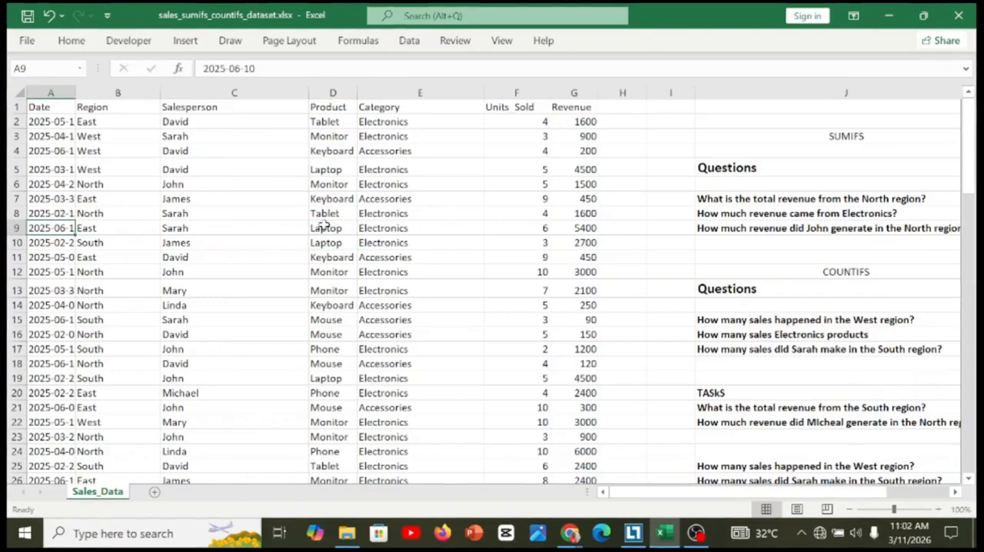
pyautogui.press('Right')
pyautogui.press('Right')
pyautogui.press('Right')
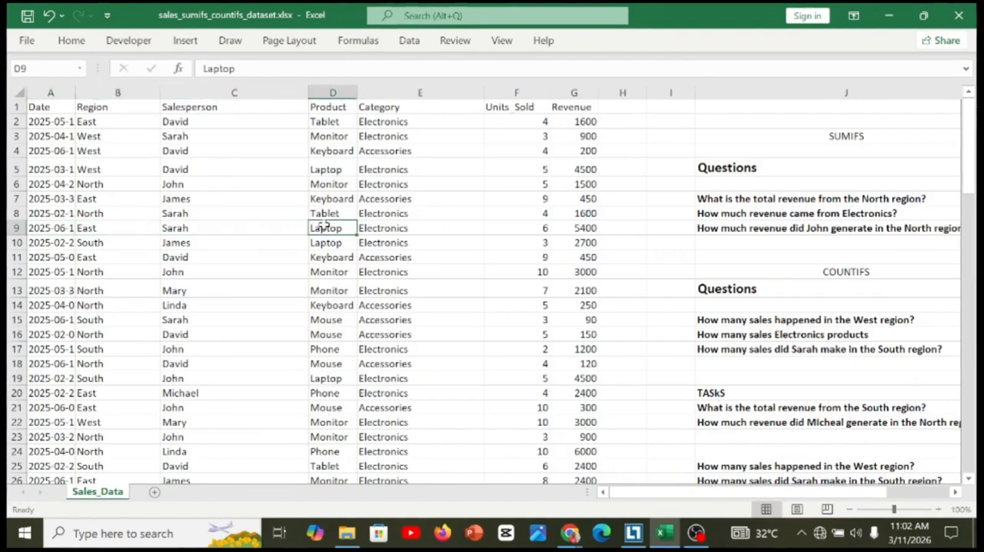
pyautogui.press('Right')
pyautogui.press('Left')
pyautogui.press('Left')
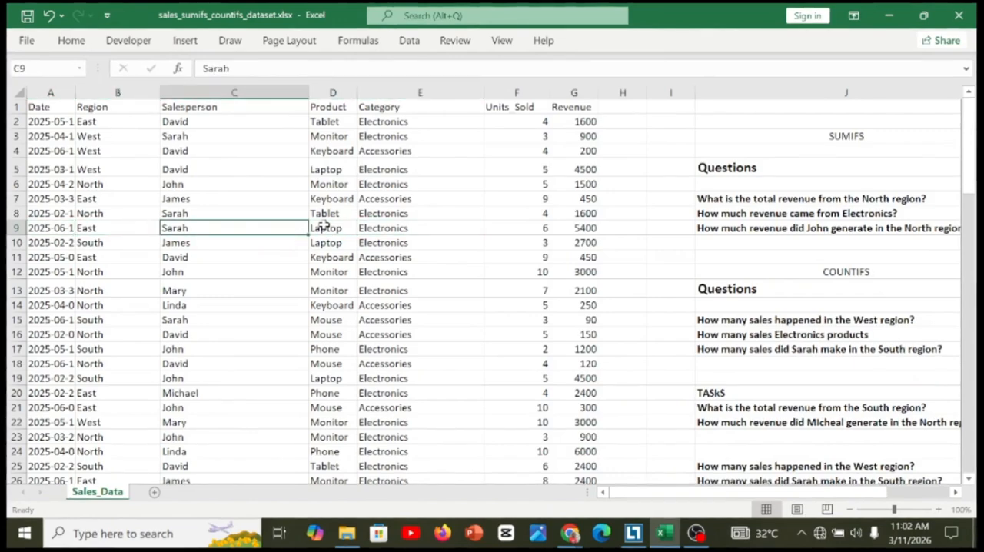
pyautogui.press('Left')
pyautogui.press('Left')
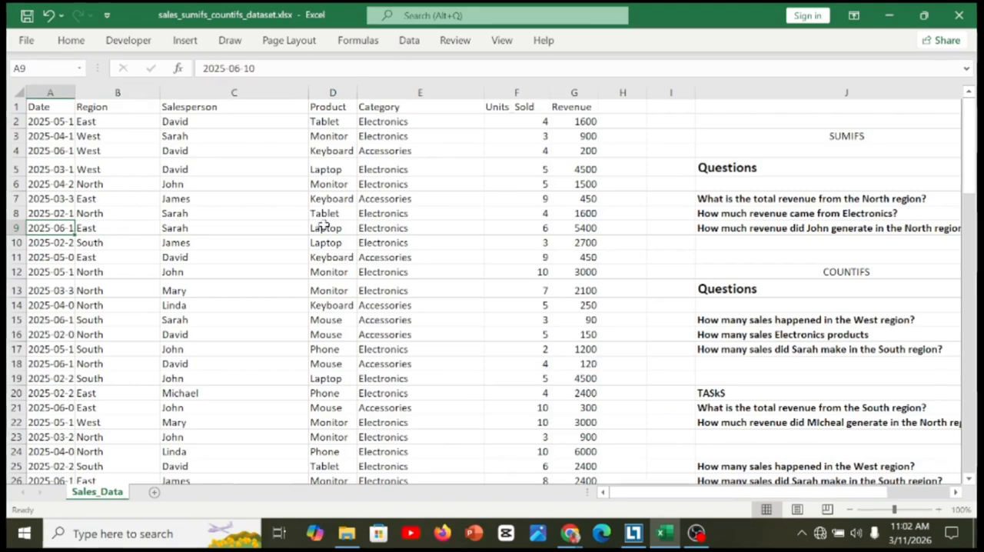
pyautogui.press('Down')
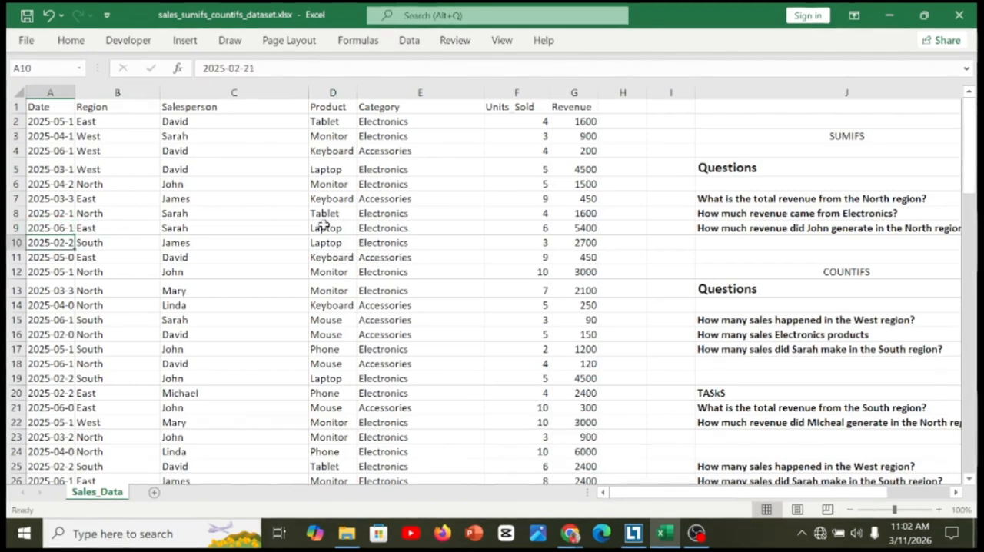
pyautogui.press('Right')
pyautogui.press('Up')
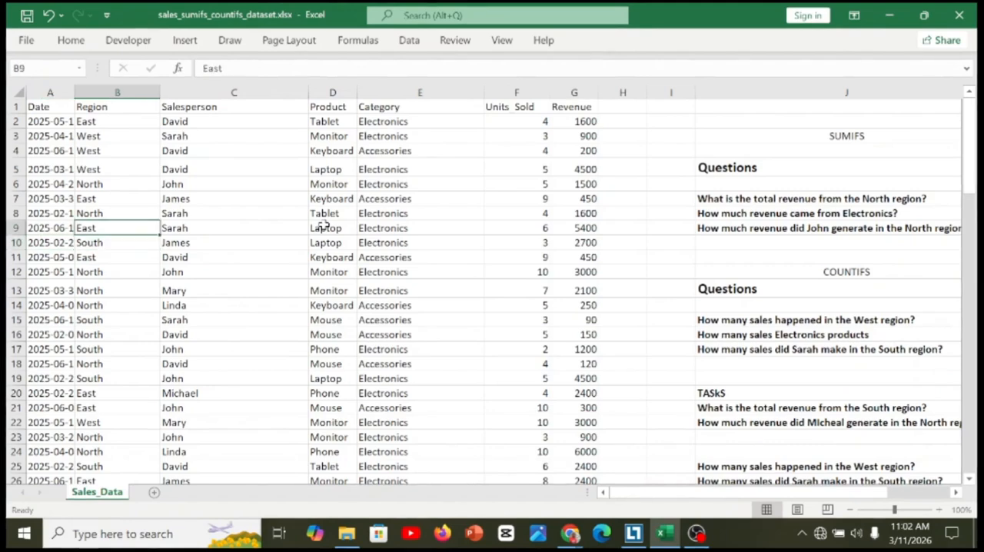
pyautogui.press('Up')
pyautogui.press('Up')
pyautogui.press('Down')
pyautogui.press('Down')
pyautogui.press('Down')
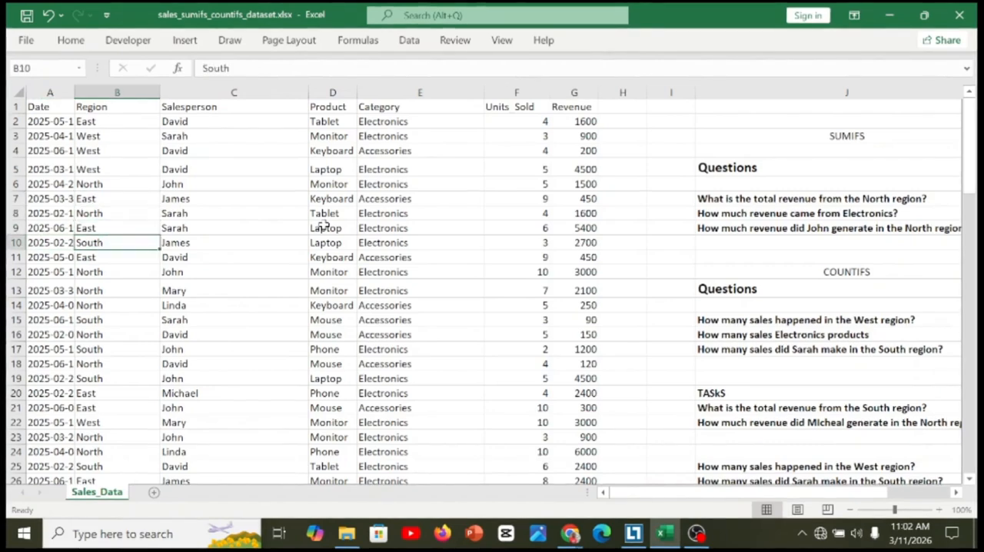
pyautogui.press('Right')
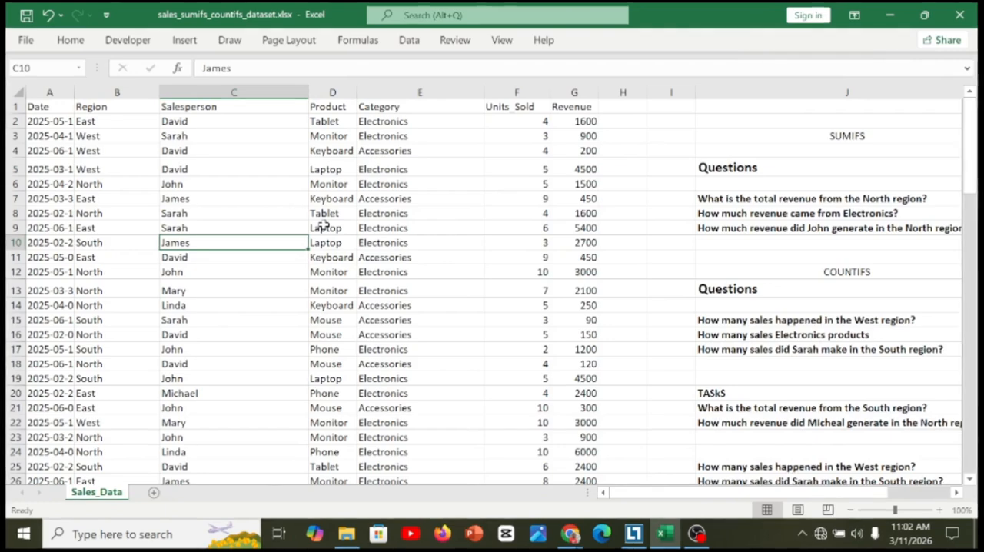
pyautogui.press('Up')
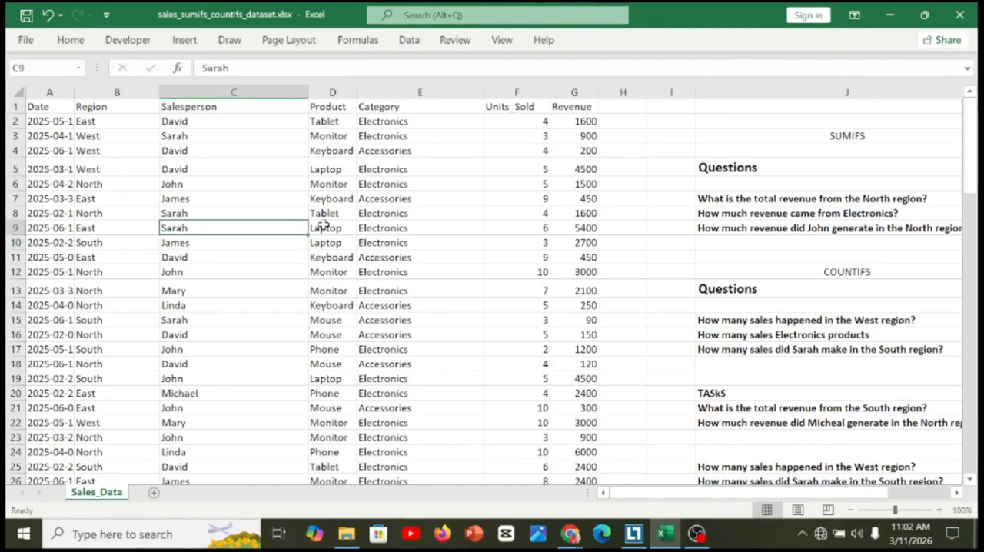
pyautogui.press('Right')
pyautogui.press('Right')
pyautogui.press('Left')
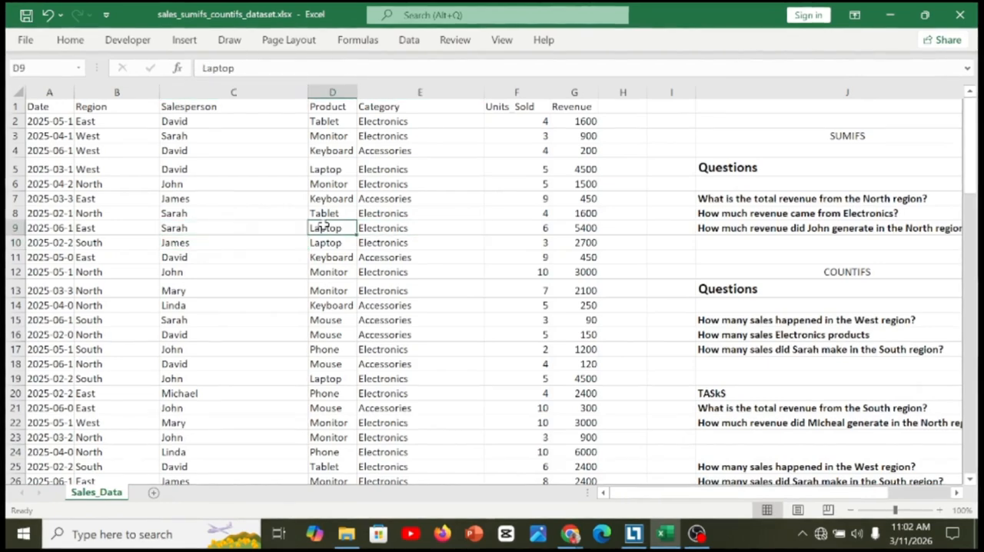
pyautogui.press('Up')
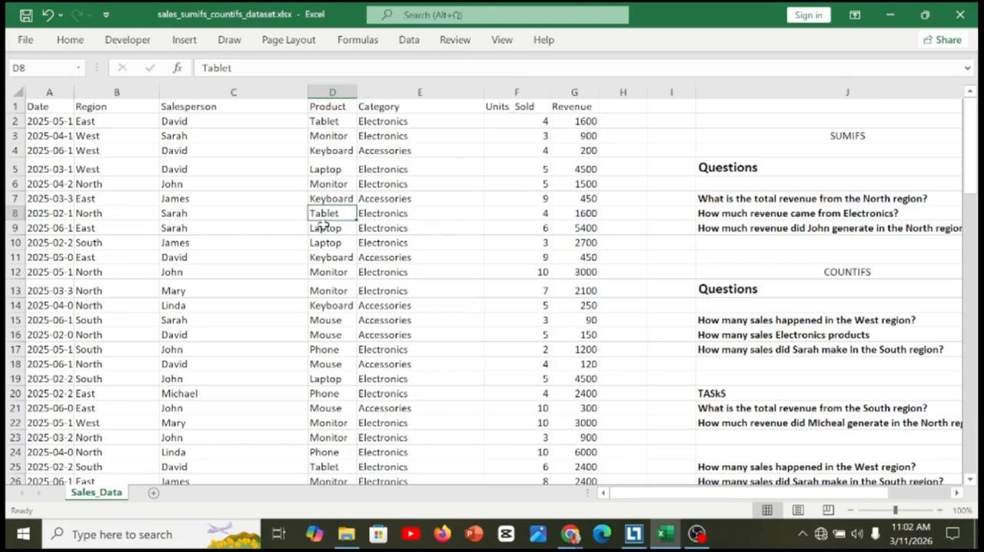
pyautogui.press('Right')
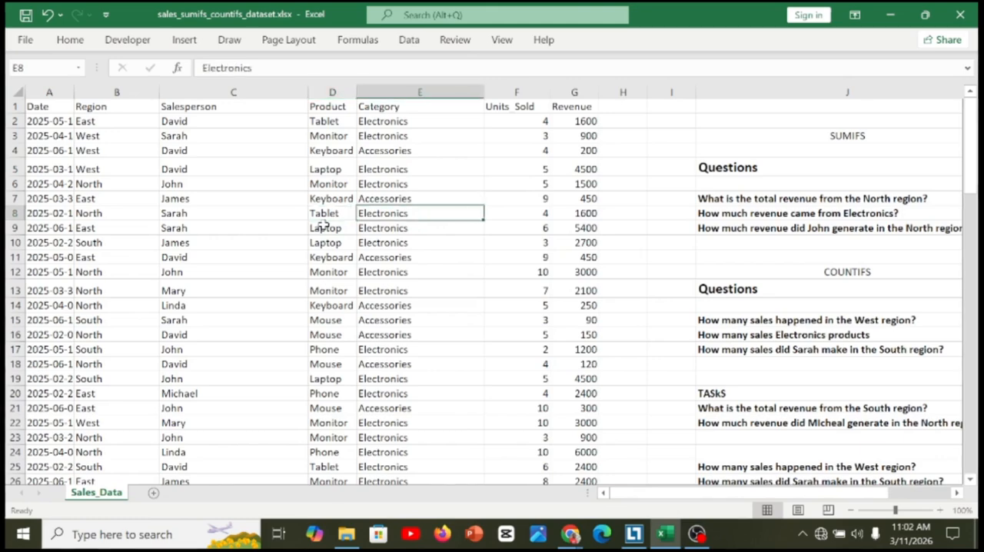
pyautogui.press('Up')
pyautogui.press('Up')
pyautogui.press('Up')
pyautogui.press('Up')
pyautogui.press('Down')
pyautogui.press('Down')
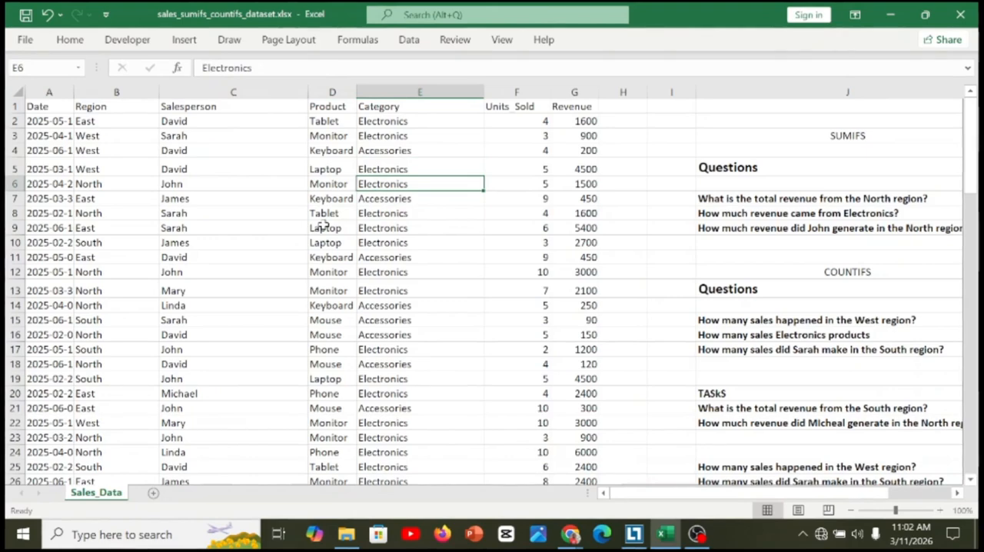
pyautogui.press('Right')
pyautogui.press('Right')
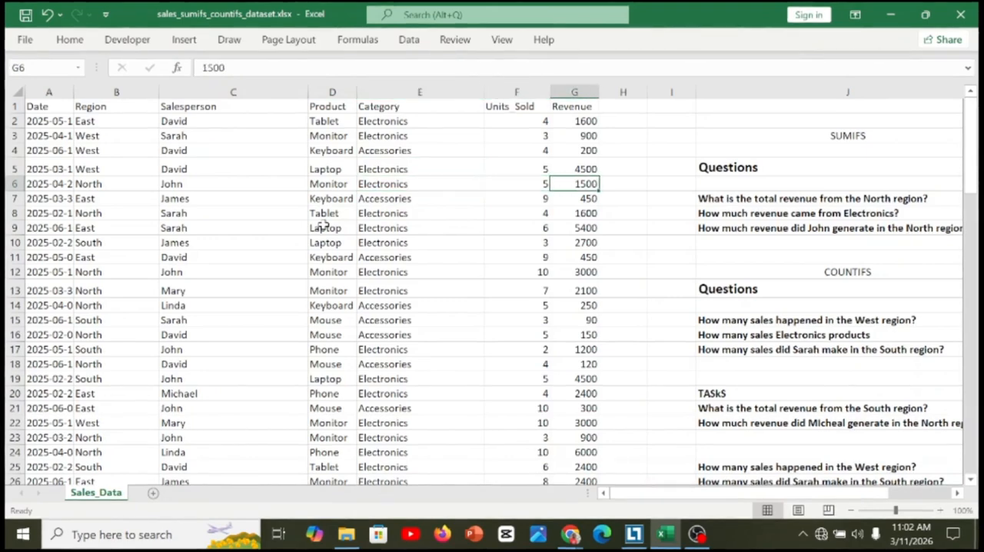
pyautogui.press('Left')
pyautogui.press('Down')
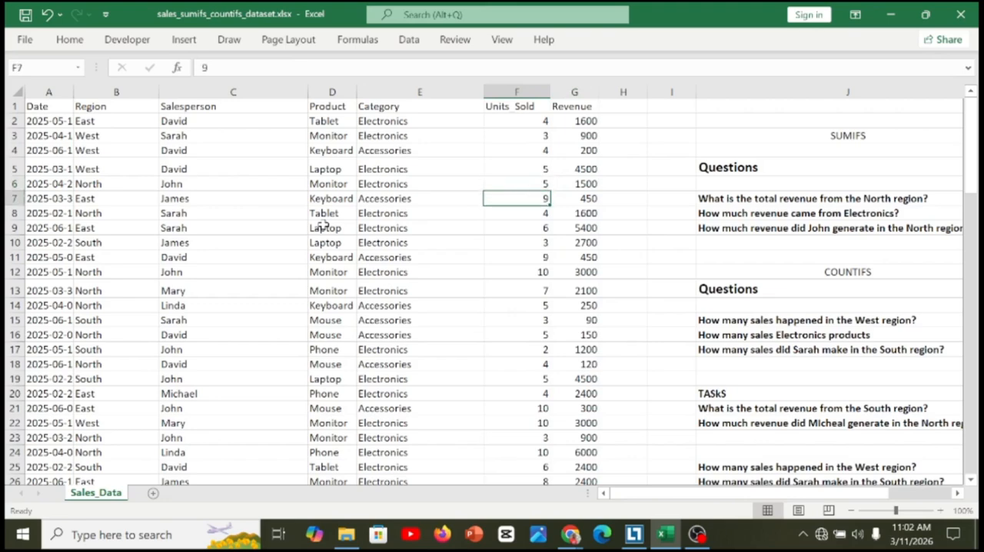
pyautogui.press('Right')
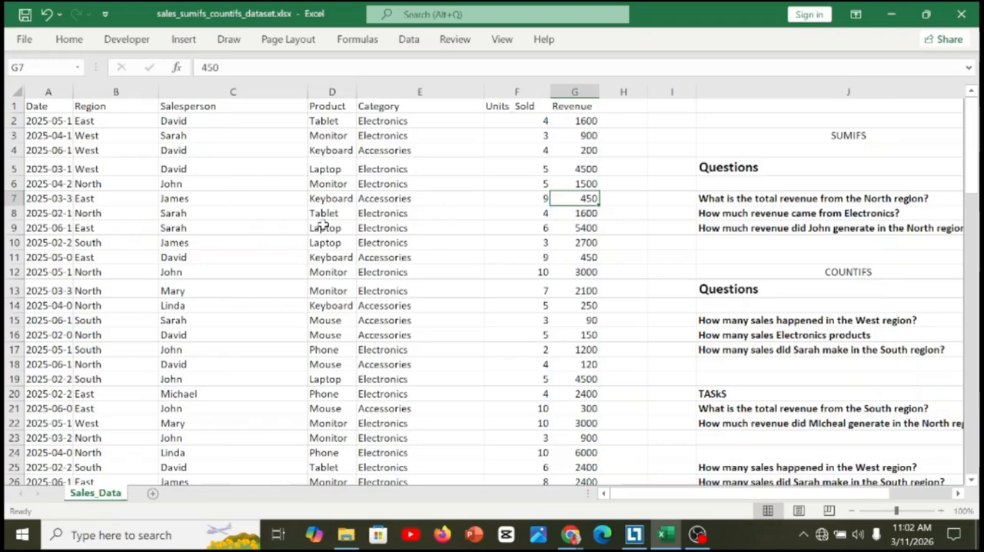
# Review the SUMIFS questions in column J about North region revenue and Electronics revenue.
pyautogui.press('Right')
pyautogui.press('Right')
pyautogui.press('Right')
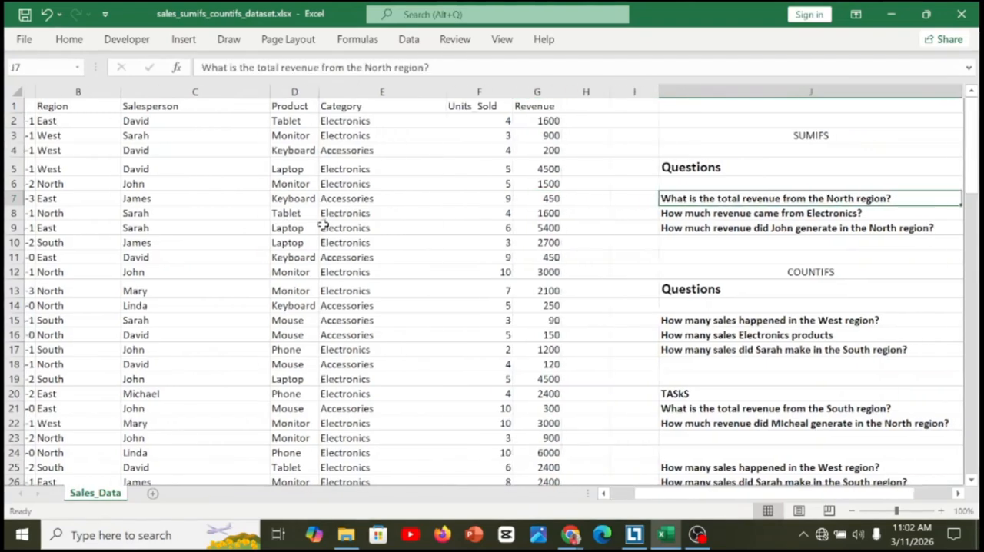
pyautogui.press('Right')
pyautogui.press('Left')
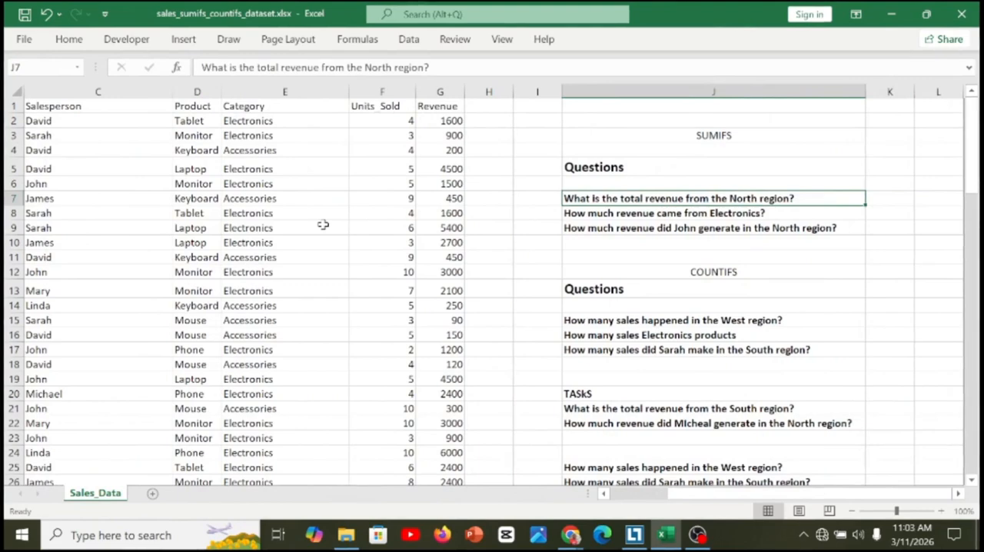
pyautogui.press('Down')
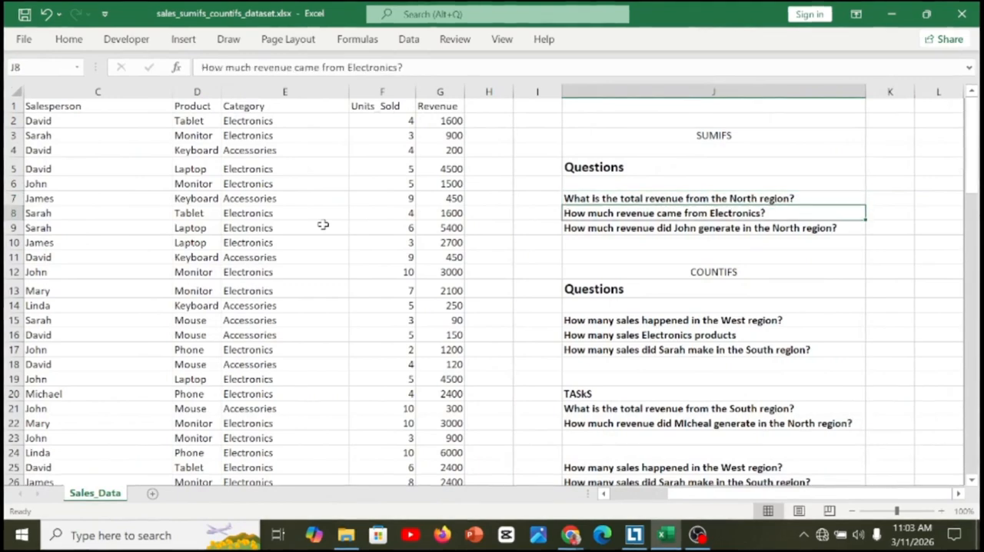
pyautogui.hotkey('ctrl', 'Left')
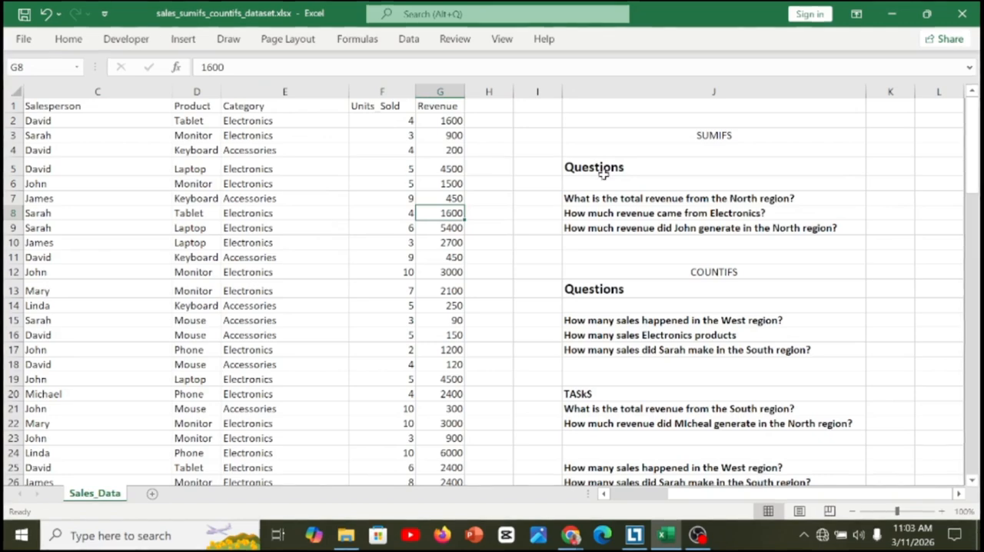
pyautogui.click(886, 186)
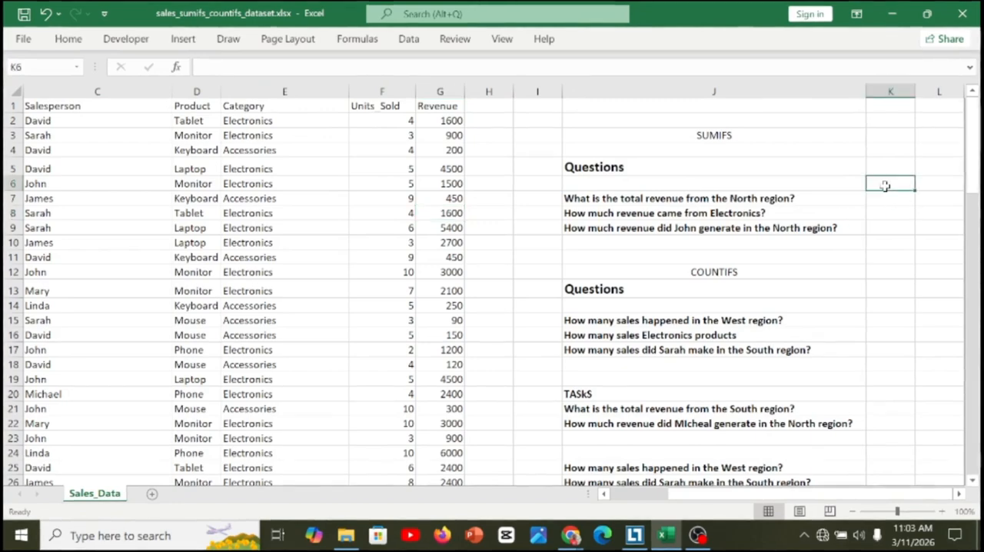
pyautogui.write('=sum')
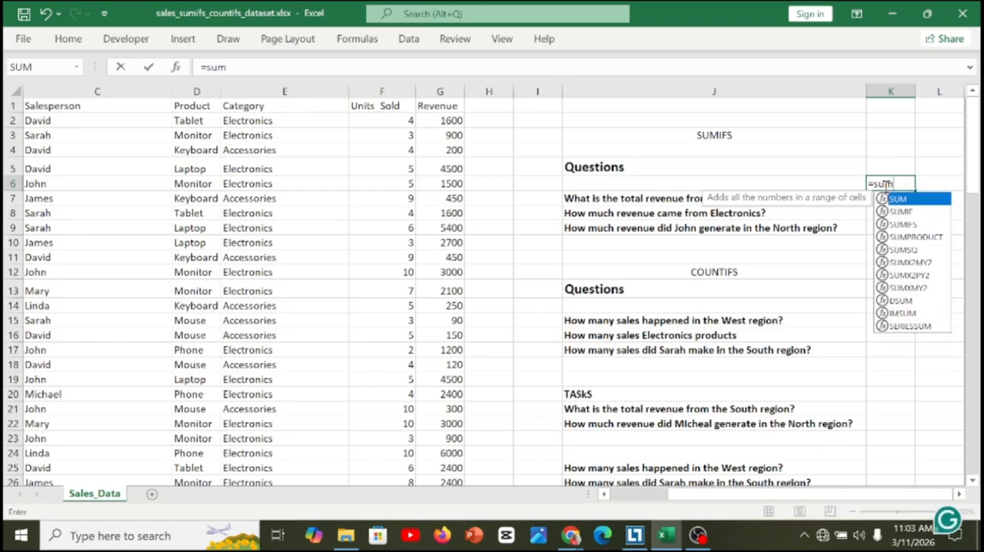
pyautogui.press('Down')
pyautogui.press('Down')
pyautogui.press('Tab')
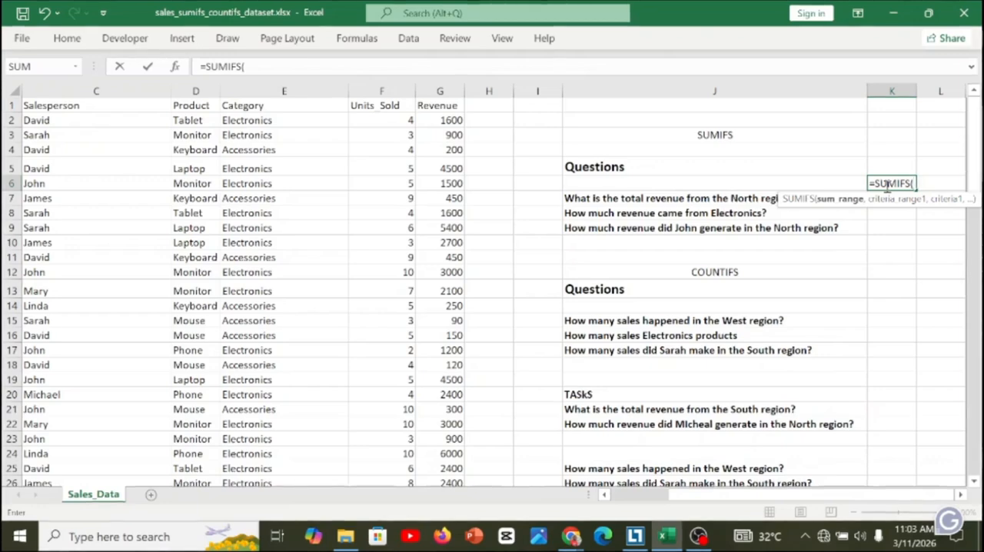
pyautogui.press('BackSpace')
pyautogui.press('BackSpace')
pyautogui.press('BackSpace')
pyautogui.press('BackSpace')
pyautogui.press('BackSpace')
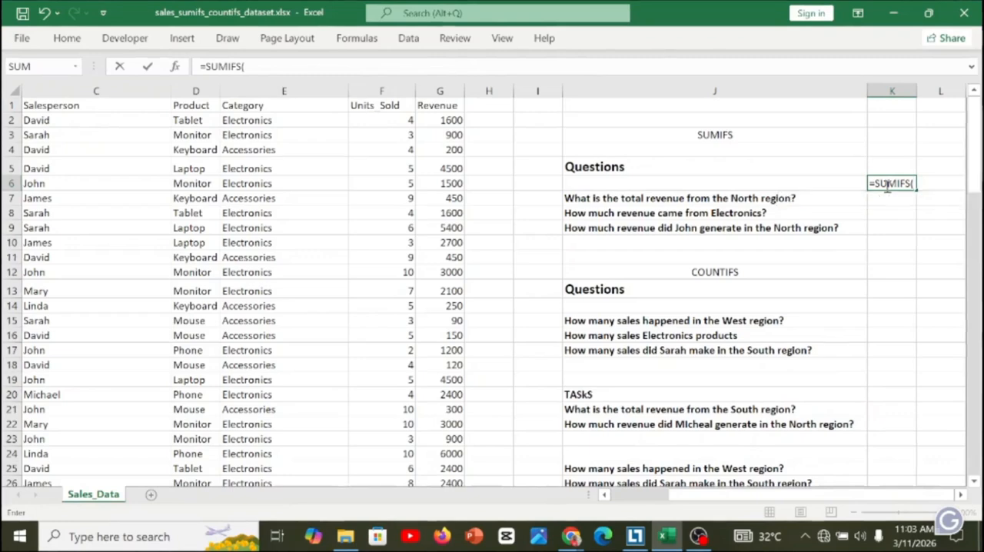
pyautogui.press('BackSpace')
pyautogui.press('BackSpace')
pyautogui.press('BackSpace')
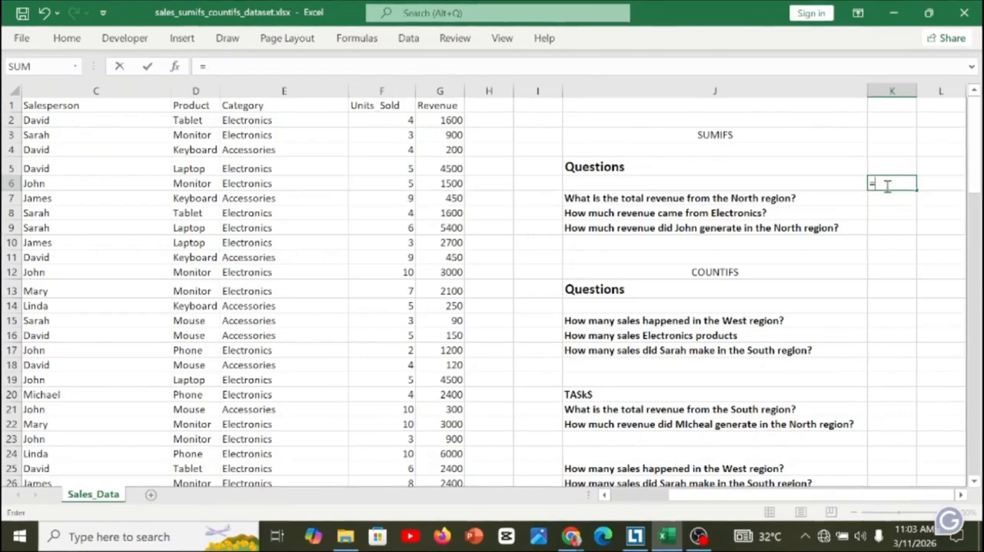
# Start a SUMIFS formula in K7, beside the North region revenue question, with the Revenue column G:G as the sum range.
pyautogui.click(883, 202)
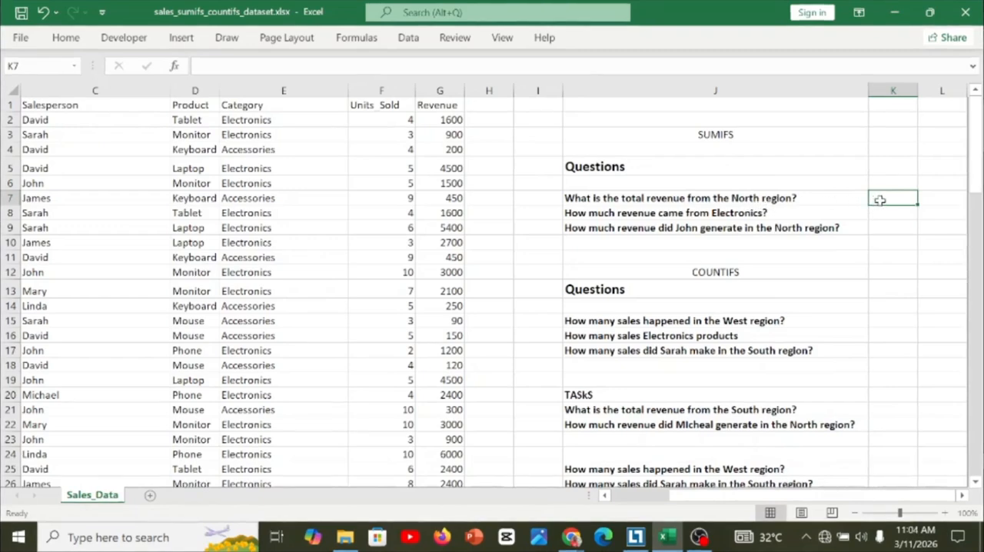
pyautogui.write('=sum')
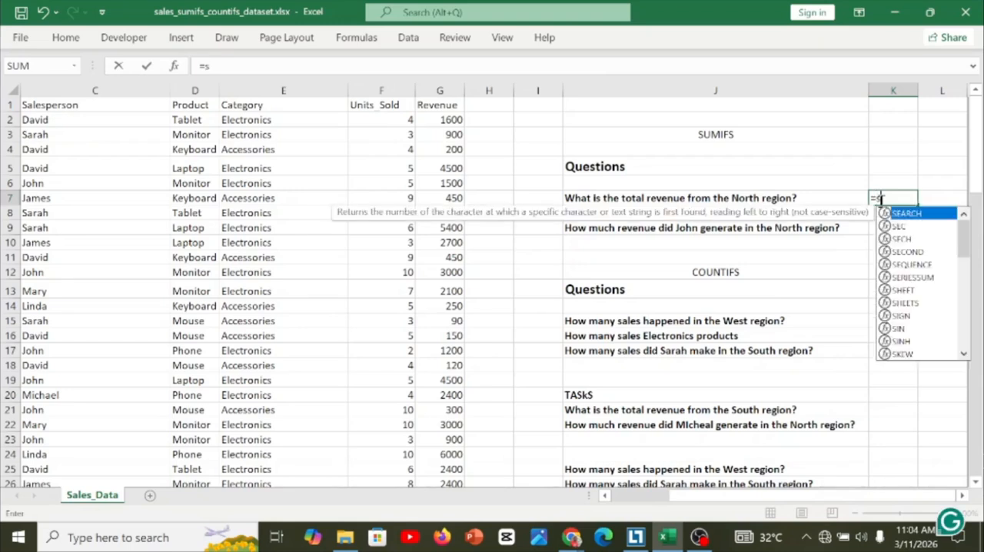
pyautogui.press('Down')
pyautogui.press('Down')
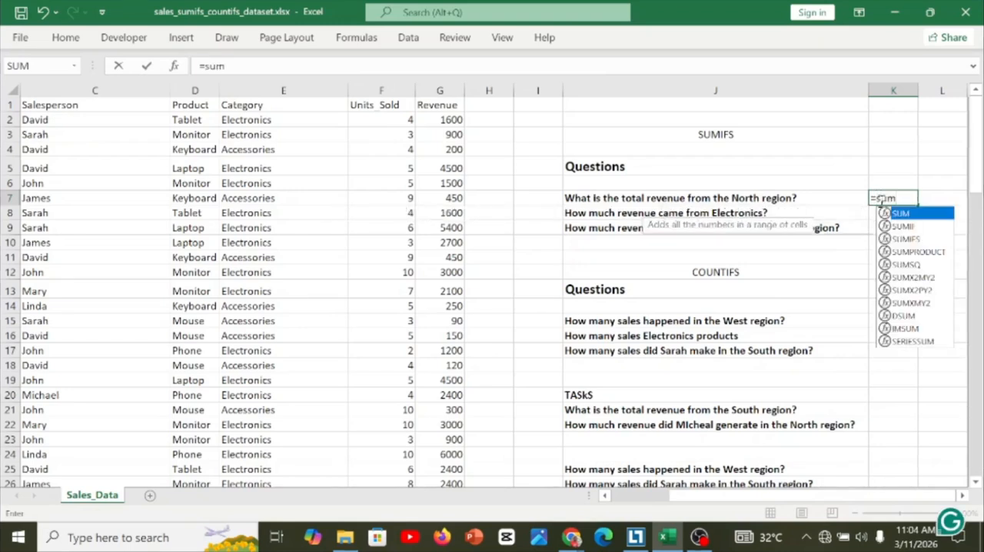
pyautogui.press('Tab')
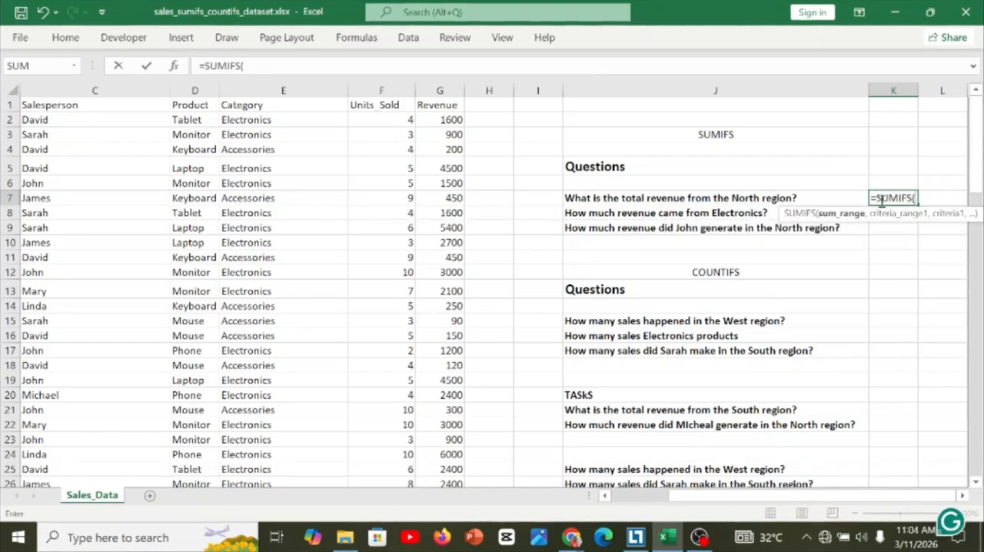
pyautogui.click(440, 90)
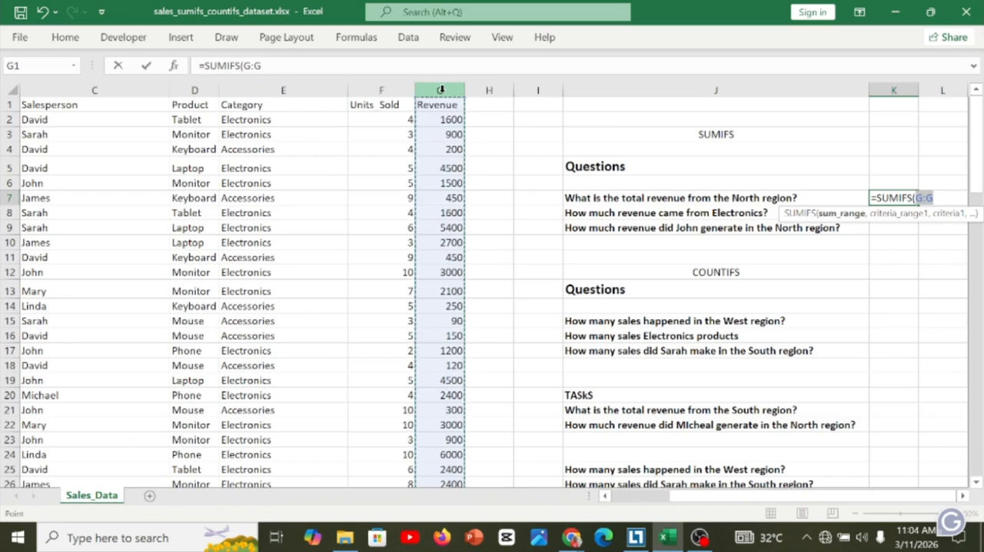
pyautogui.write(',')
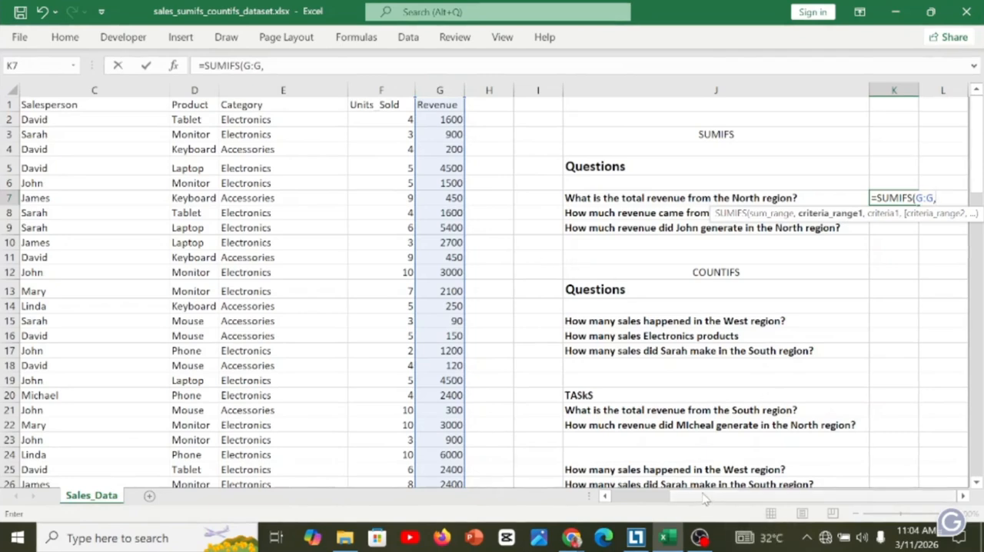
# Complete the SUMIFS formula in K7 with the Region column B:B as criteria range and "North" as the criterion.
pyautogui.moveTo(704, 499); pyautogui.dragTo(615, 499)
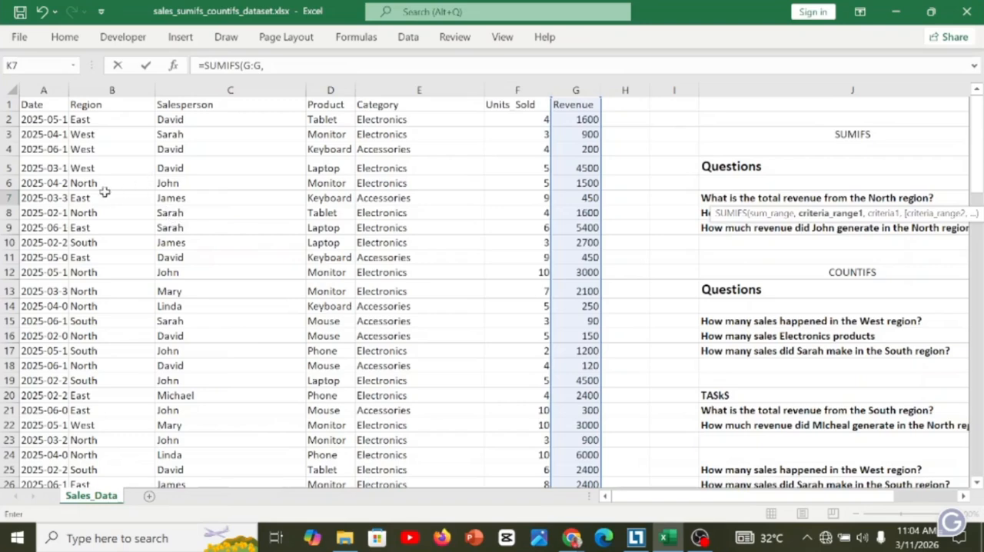
pyautogui.click(90, 92)
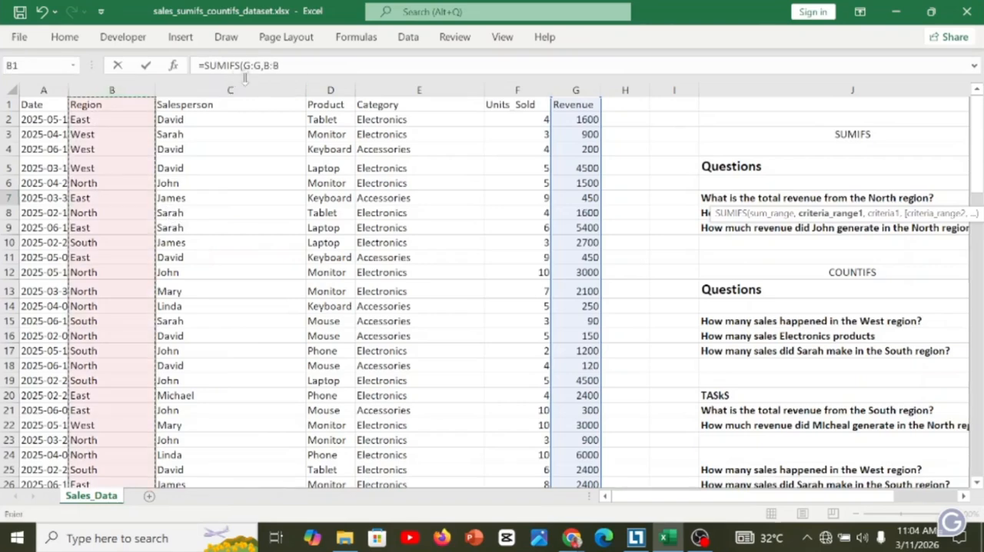
pyautogui.click(287, 70)
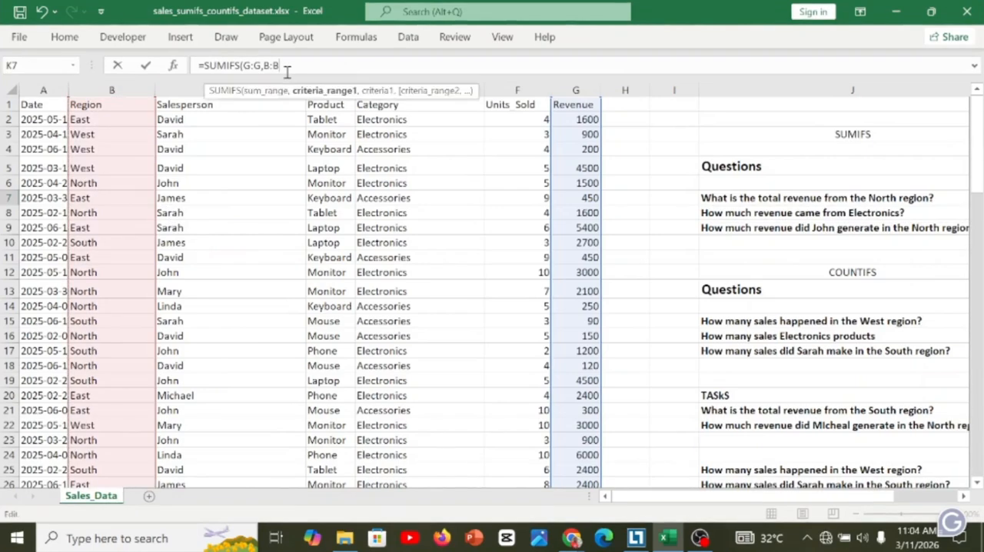
pyautogui.write(',')
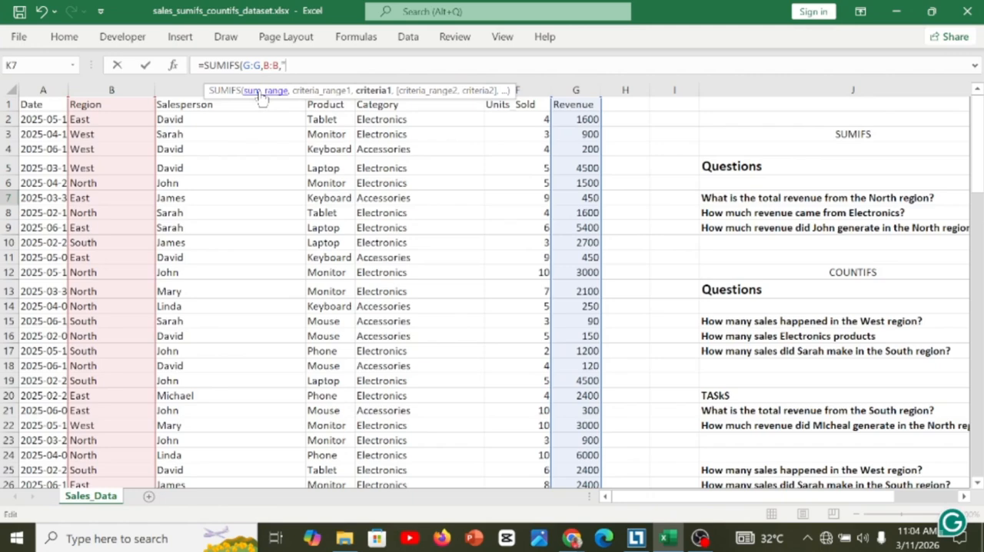
pyautogui.write('"North')
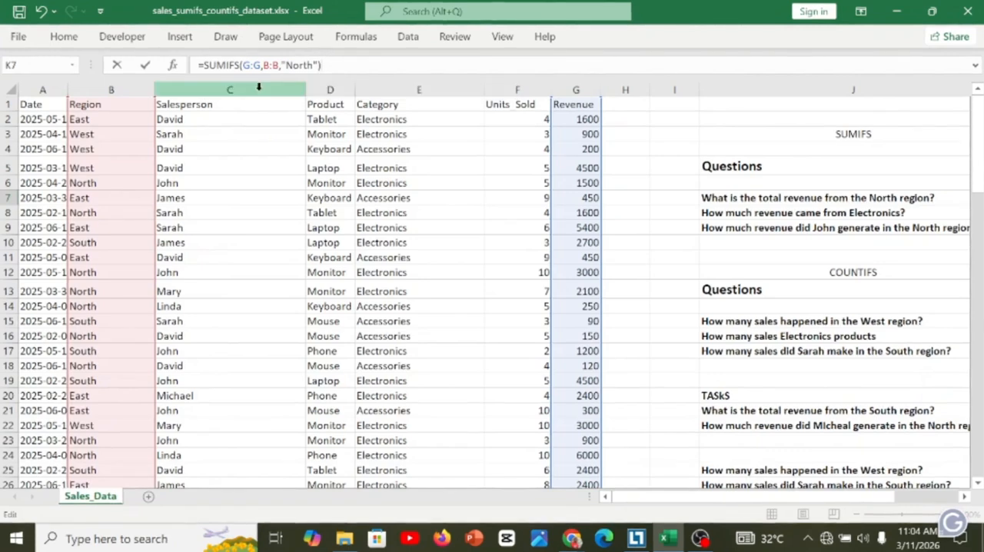
pyautogui.press('Return')
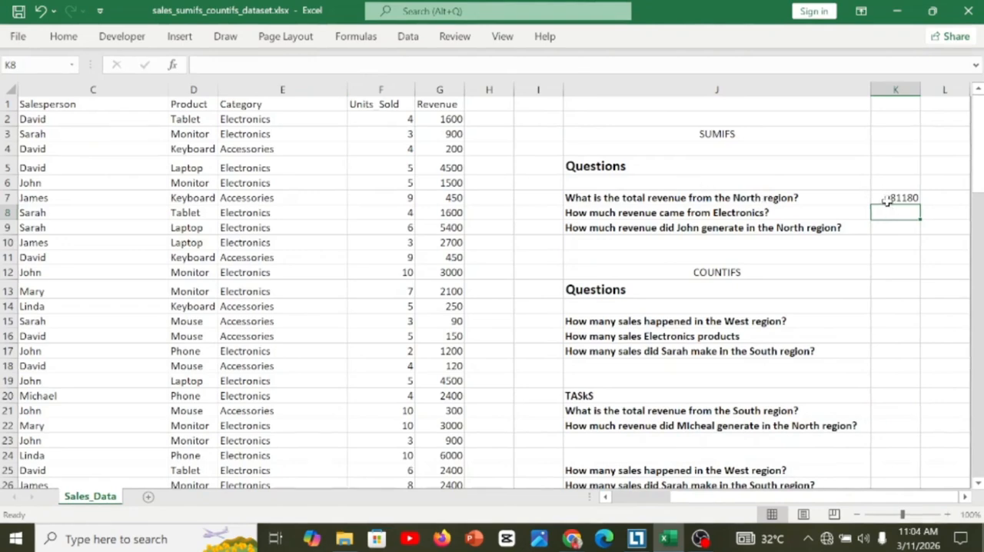
# Review the North region revenue formula in K7 against its question and the dataset's Region column.
pyautogui.click(887, 198)
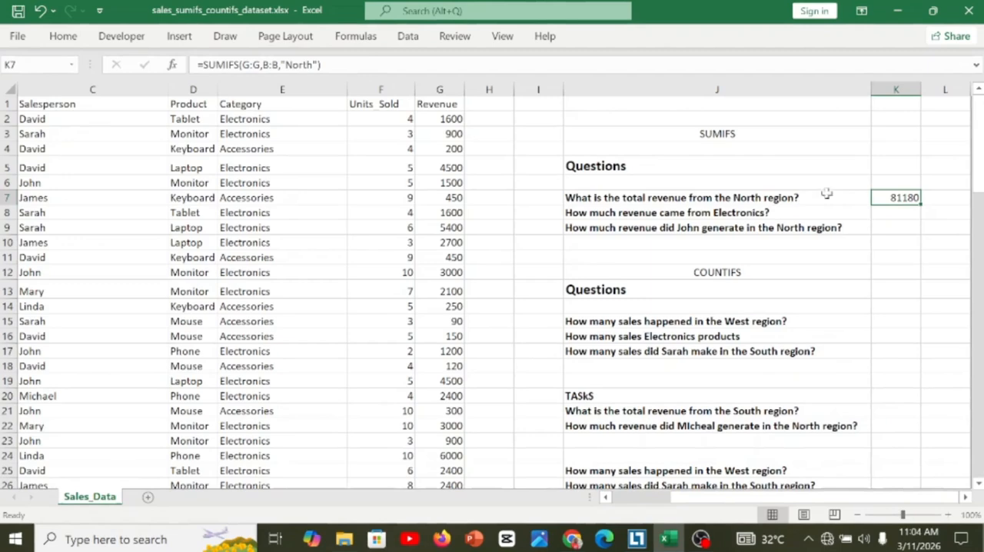
pyautogui.click(130, 154)
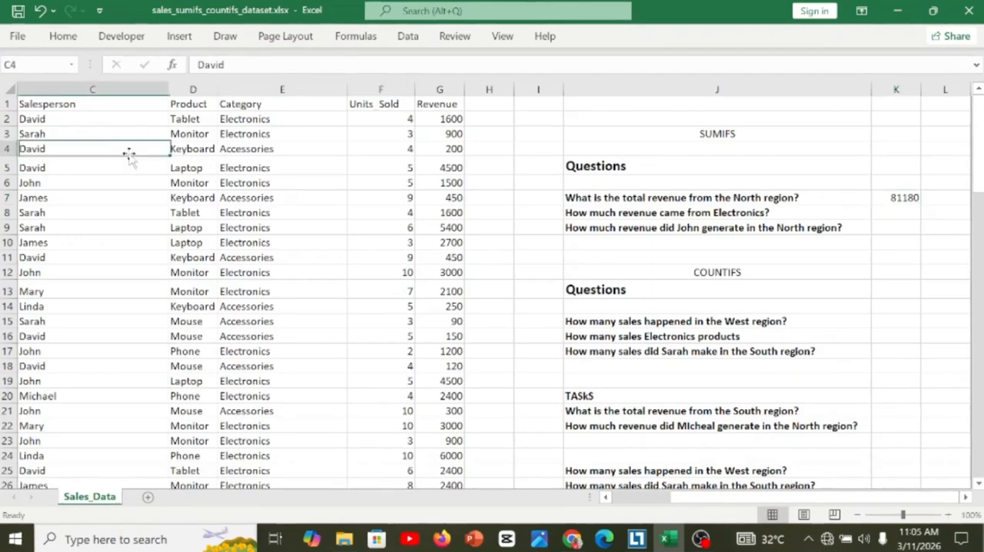
pyautogui.press('Left')
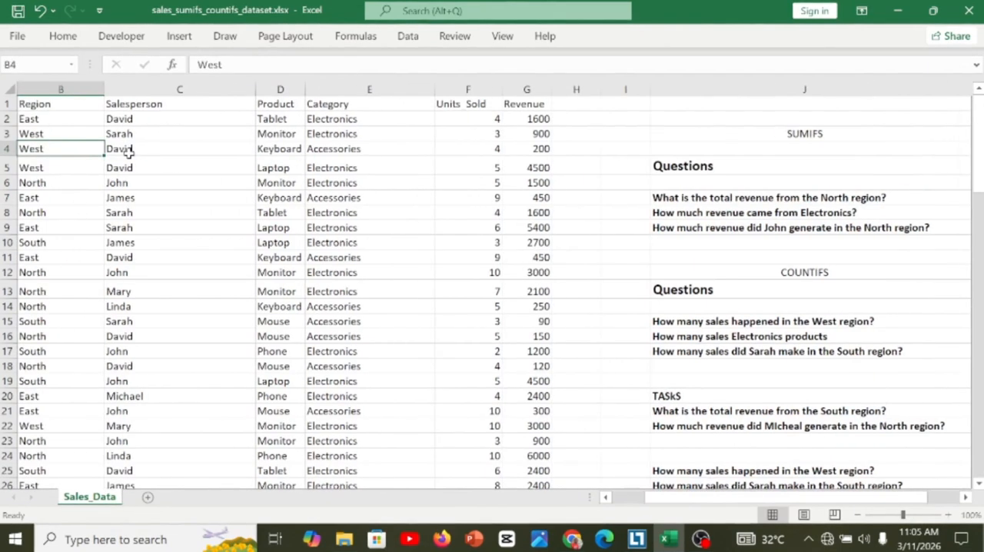
pyautogui.press('Left')
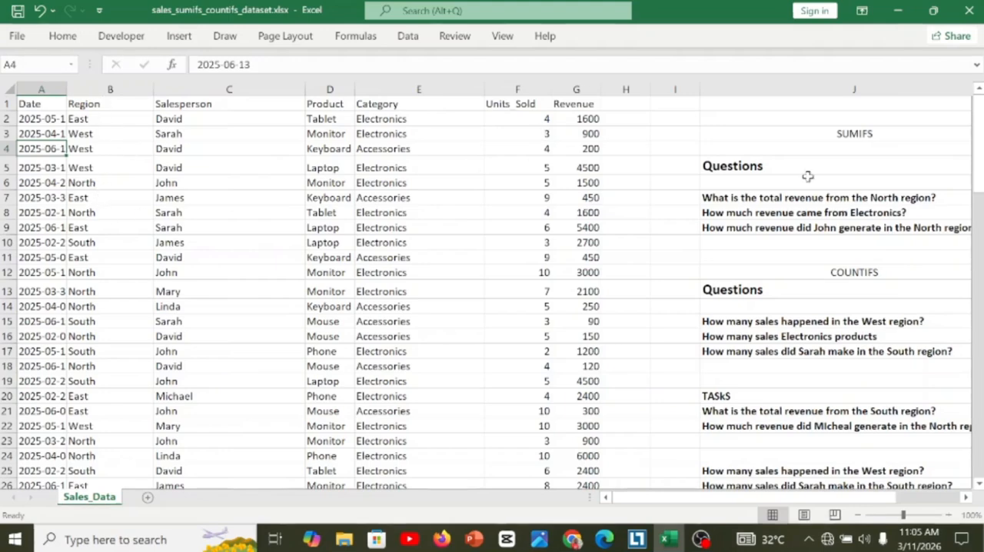
pyautogui.click(820, 198)
pyautogui.press('Right')
pyautogui.press('Right')
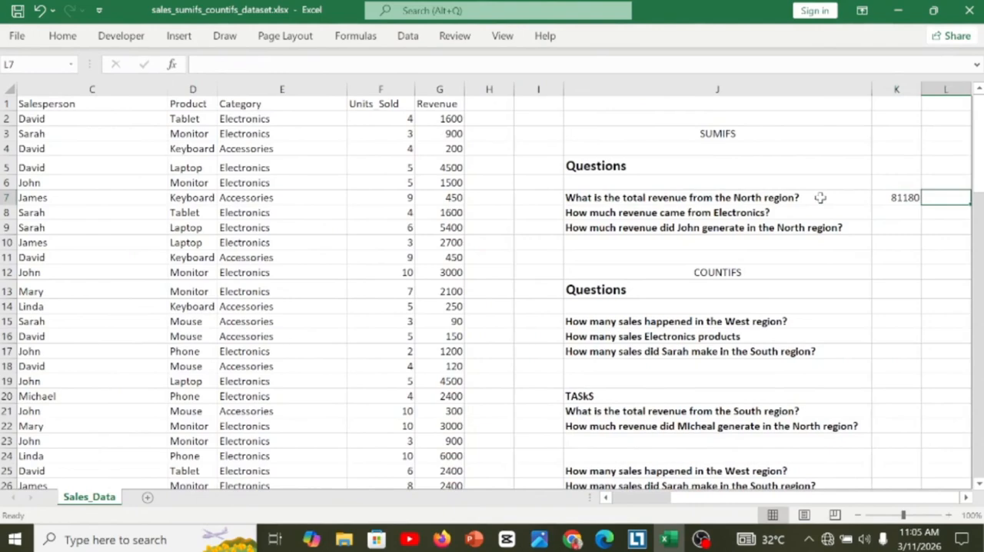
pyautogui.click(885, 201)
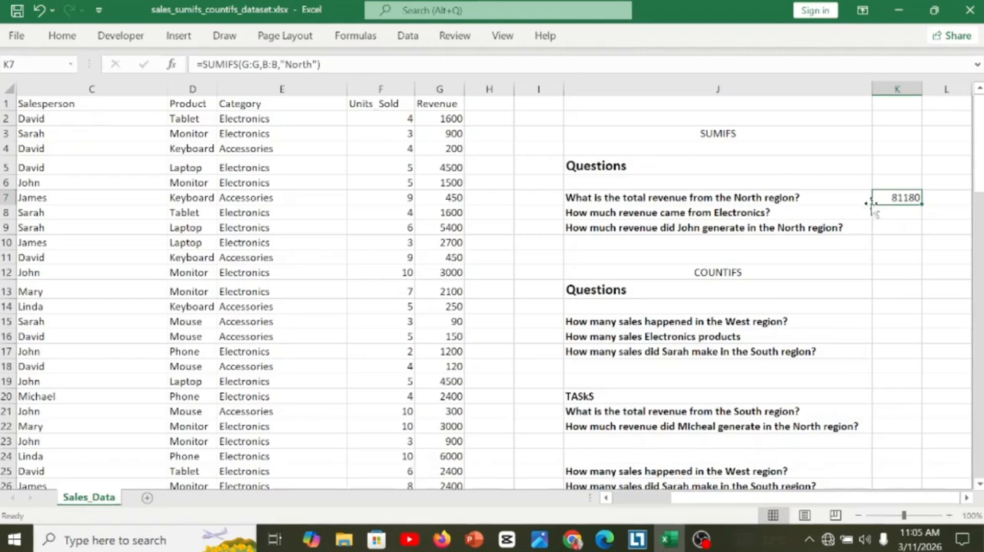
# Start a SUMIFS formula in K8, beside the Electronics revenue question, with the Revenue column G:G as the sum range.
pyautogui.click(888, 213)
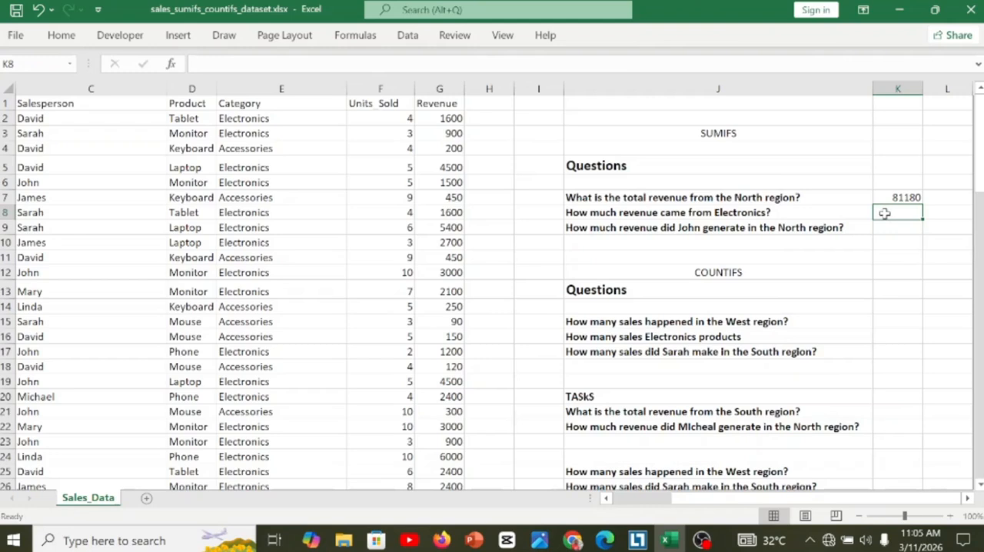
pyautogui.write('=sum')
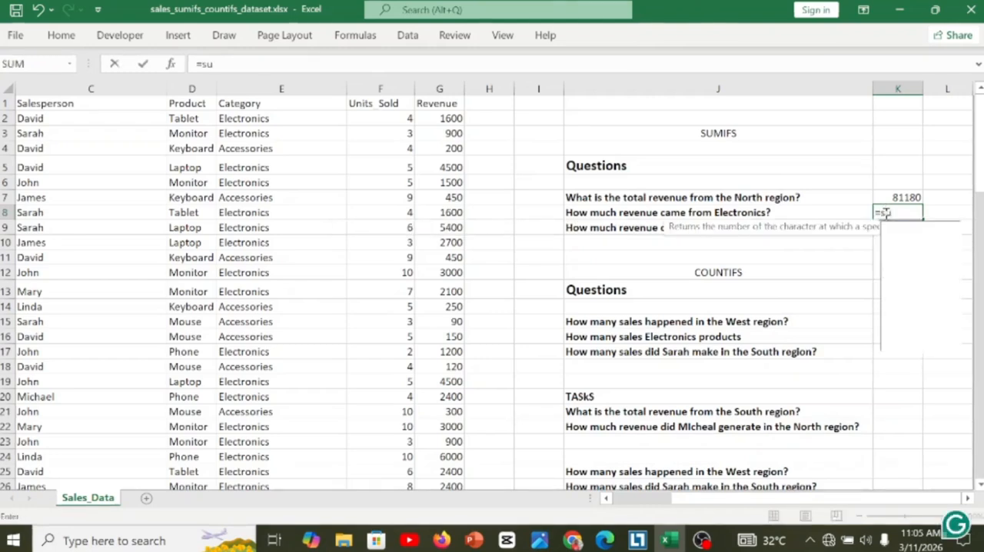
pyautogui.press('Down')
pyautogui.press('Down')
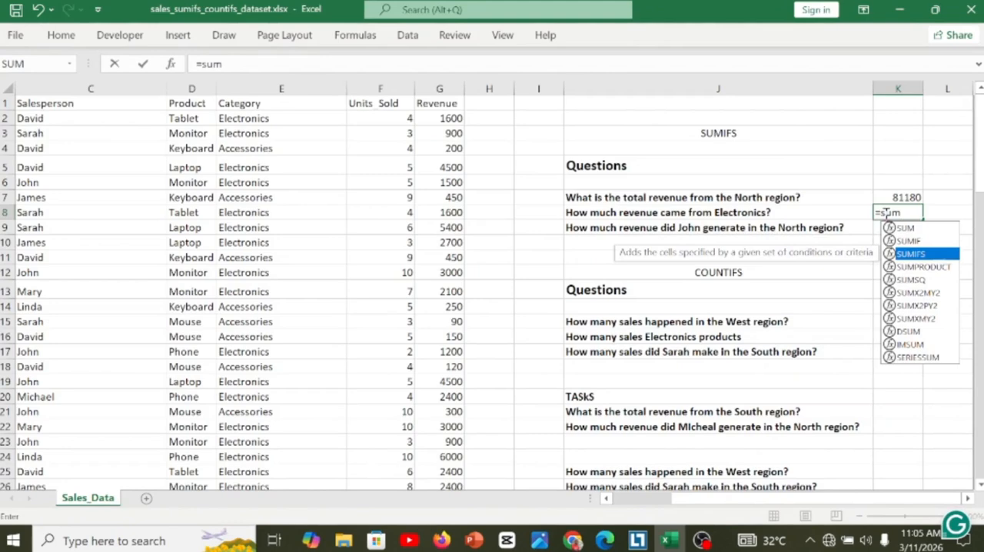
pyautogui.press('Tab')
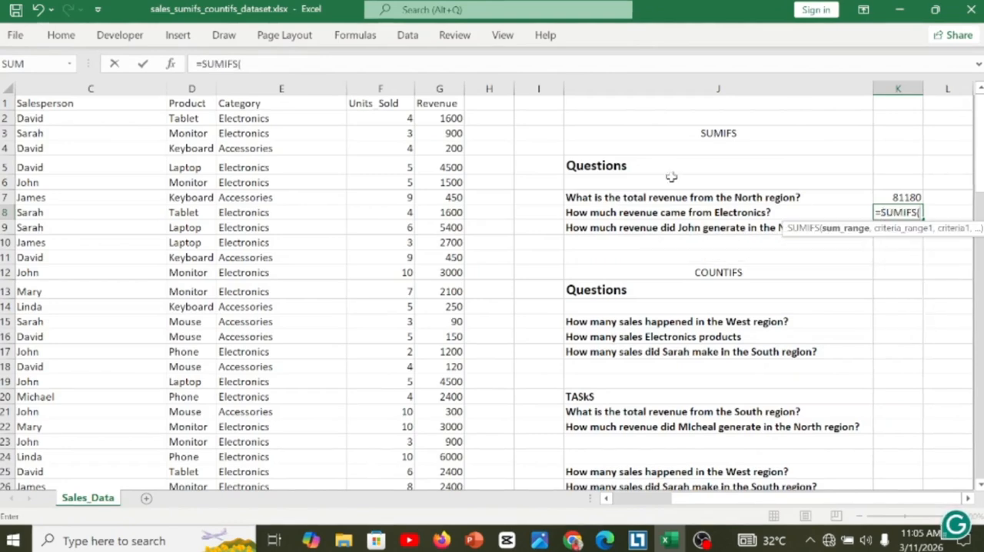
pyautogui.click(439, 89)
pyautogui.write(',')
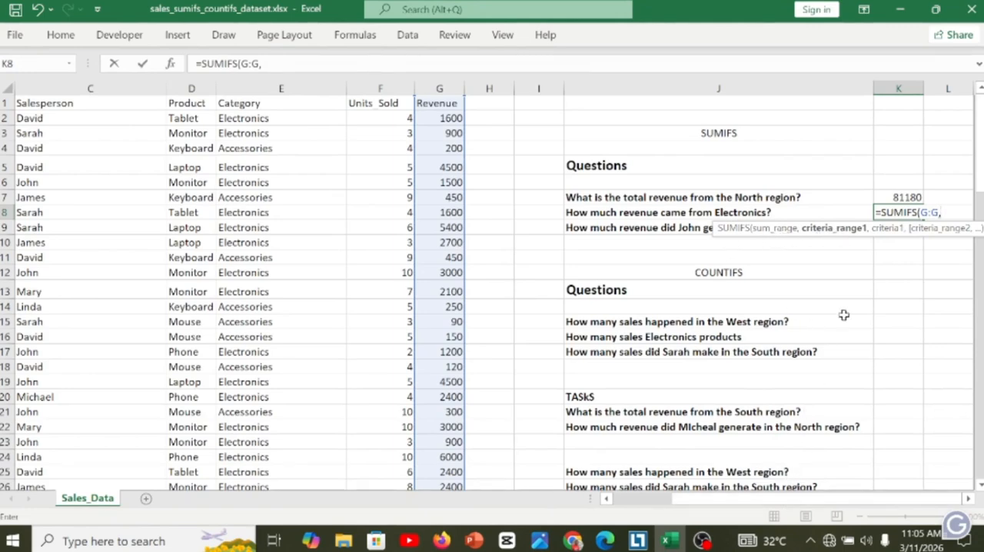
# Complete the K8 formula with the Category column E:E as criteria range and "Electronics" as the criterion.
pyautogui.moveTo(751, 501); pyautogui.dragTo(669, 512)
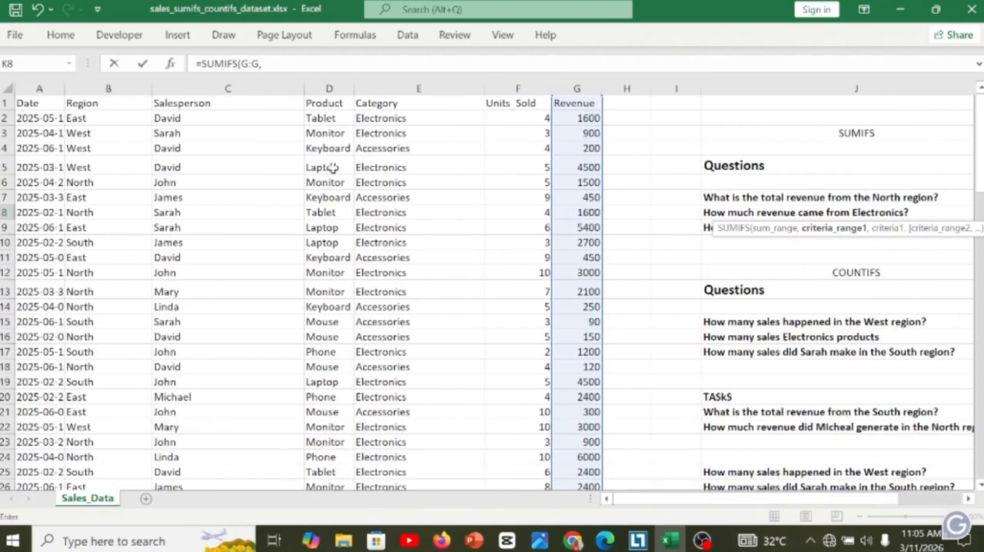
pyautogui.click(374, 87)
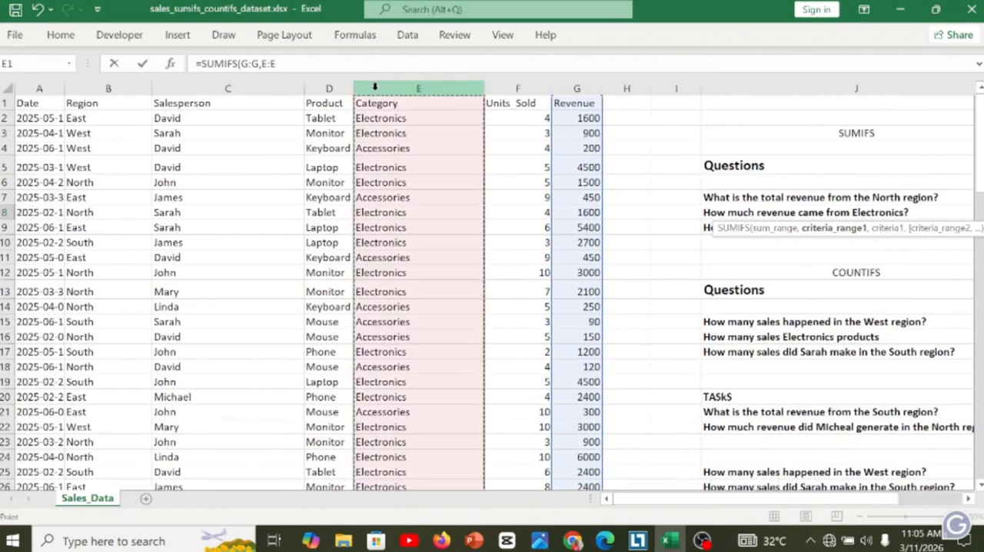
pyautogui.click(300, 64)
pyautogui.write(',"Electronics')
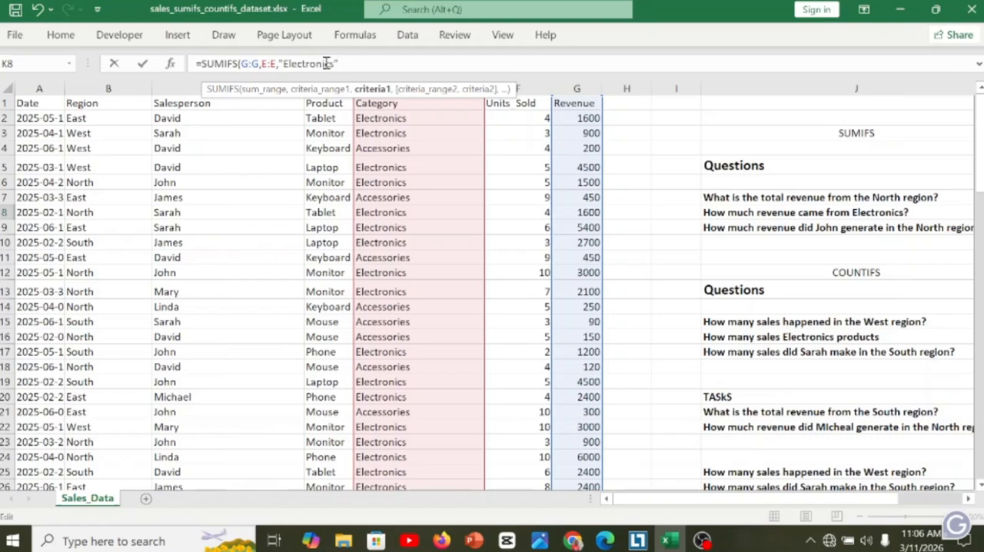
pyautogui.write(')')
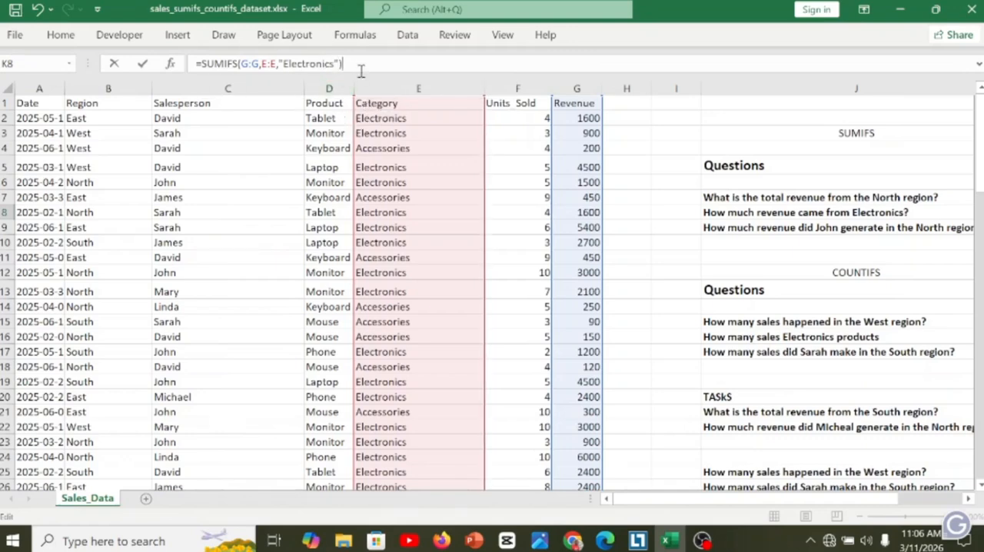
pyautogui.press('Return')
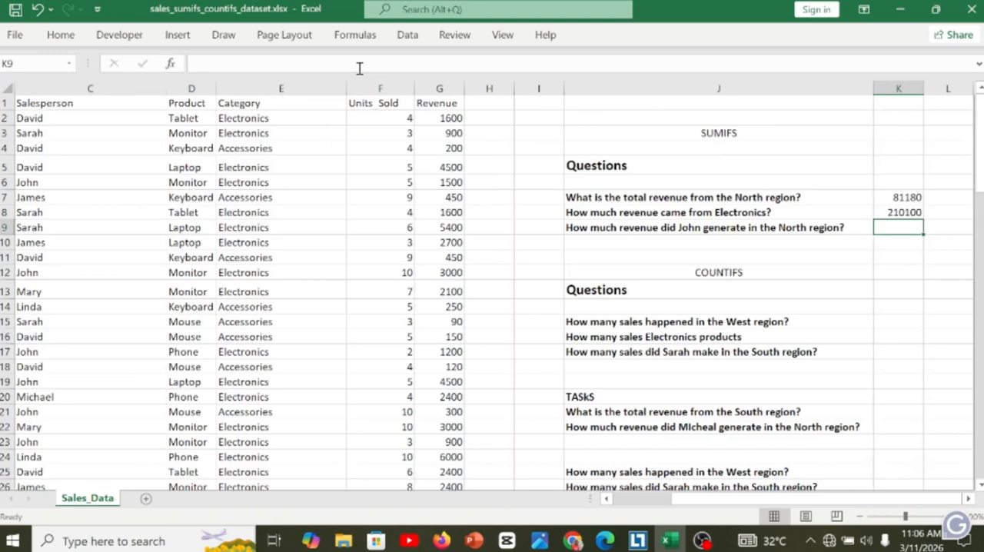
pyautogui.click(886, 210)
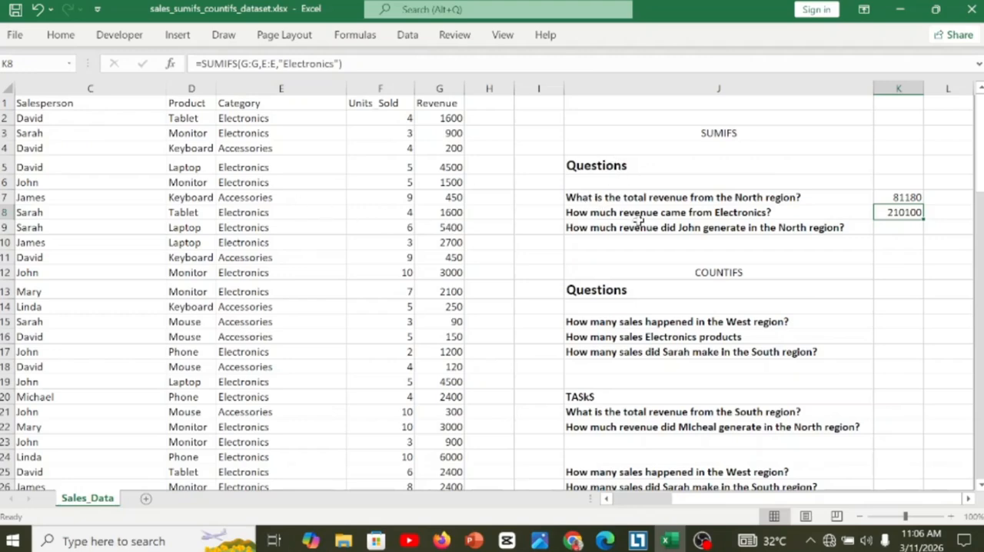
# Change the criterion in K8's SUMIFS formula to "Accessories" to total the revenue of that category.
pyautogui.click(246, 199)
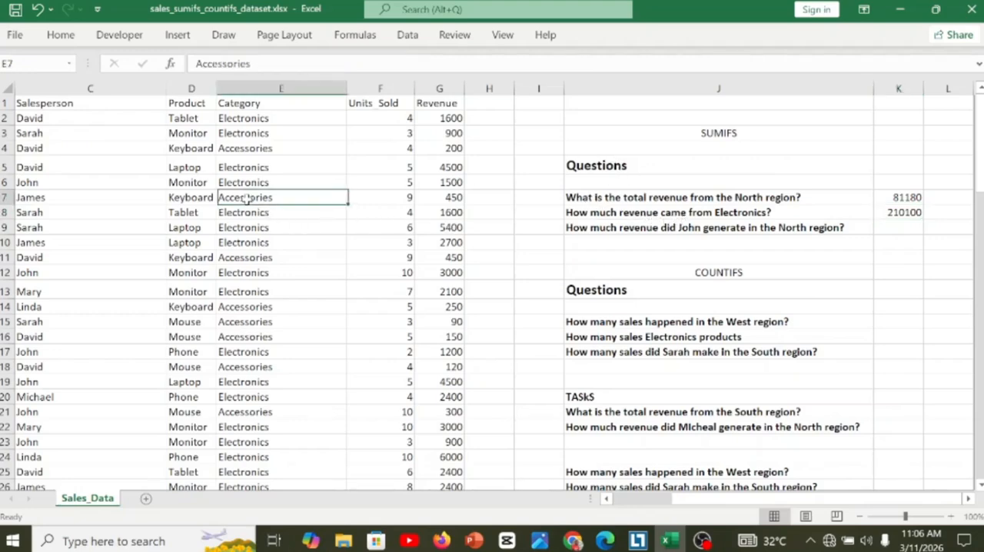
pyautogui.click(771, 216)
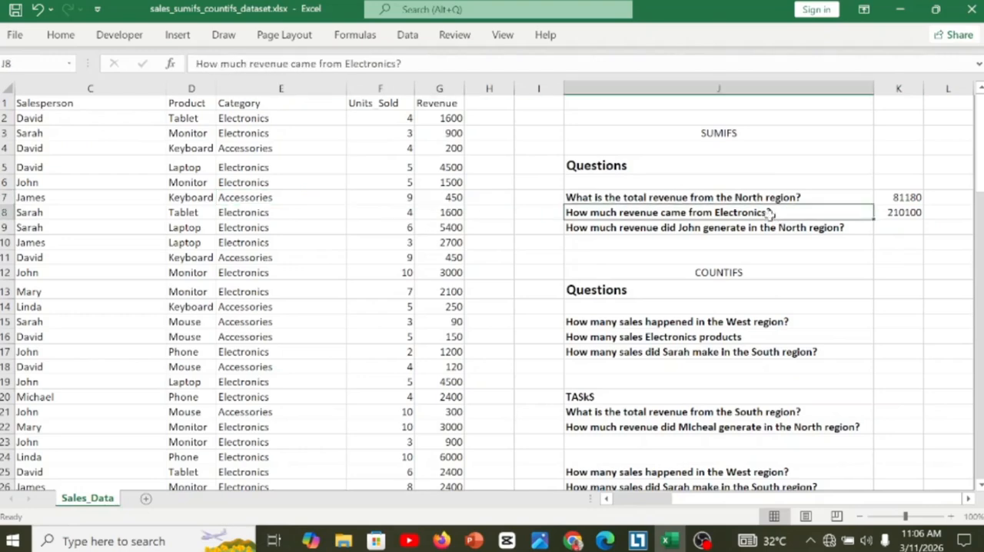
pyautogui.click(893, 215)
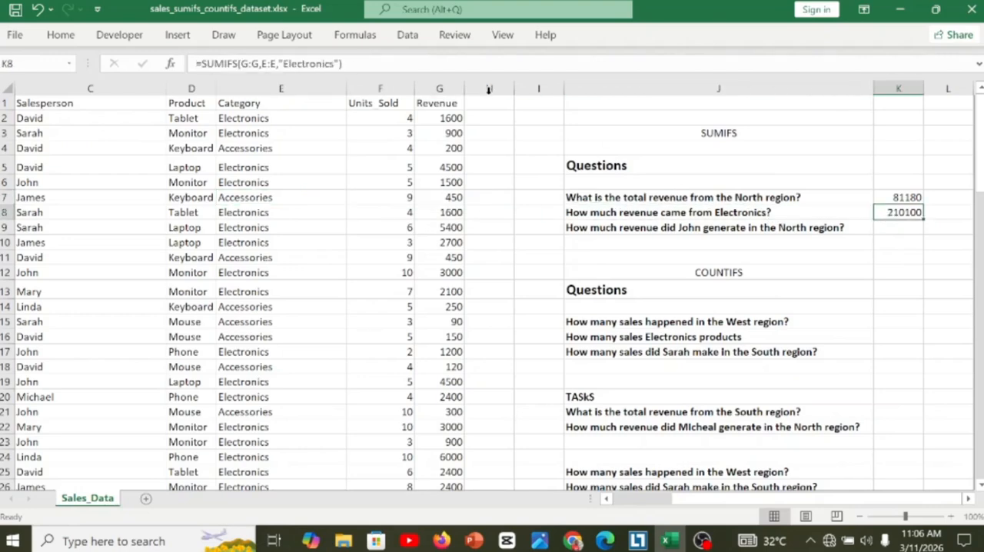
pyautogui.click(333, 64)
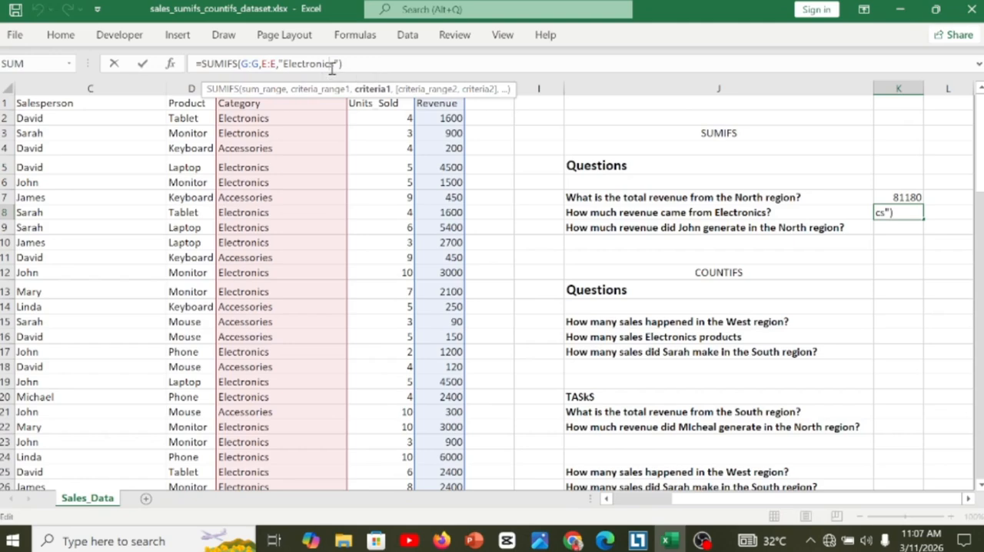
pyautogui.press('BackSpace')
pyautogui.press('BackSpace')
pyautogui.press('BackSpace')
pyautogui.press('BackSpace')
pyautogui.press('BackSpace')
pyautogui.press('BackSpace')
pyautogui.press('BackSpace')
pyautogui.press('BackSpace')
pyautogui.press('BackSpace')
pyautogui.press('BackSpace')
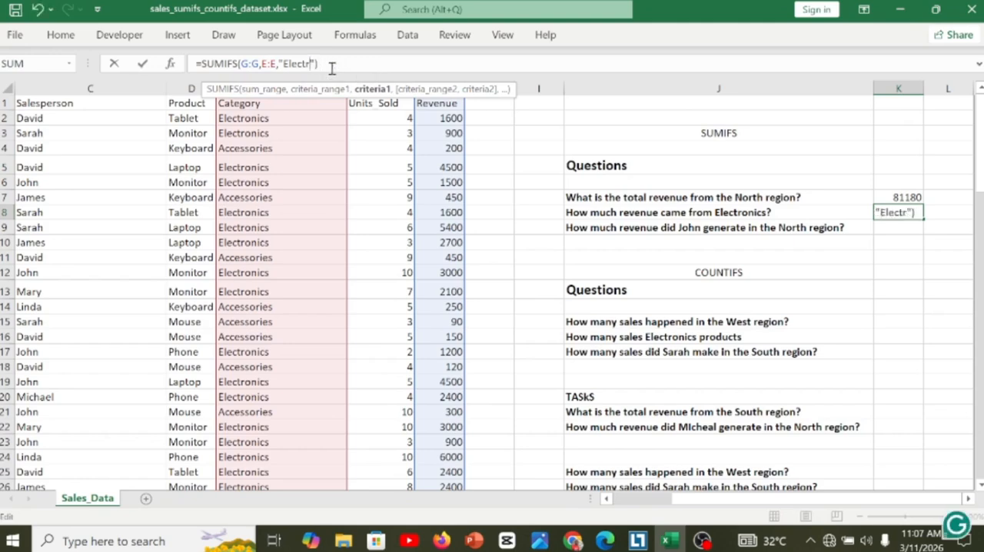
pyautogui.press('BackSpace')
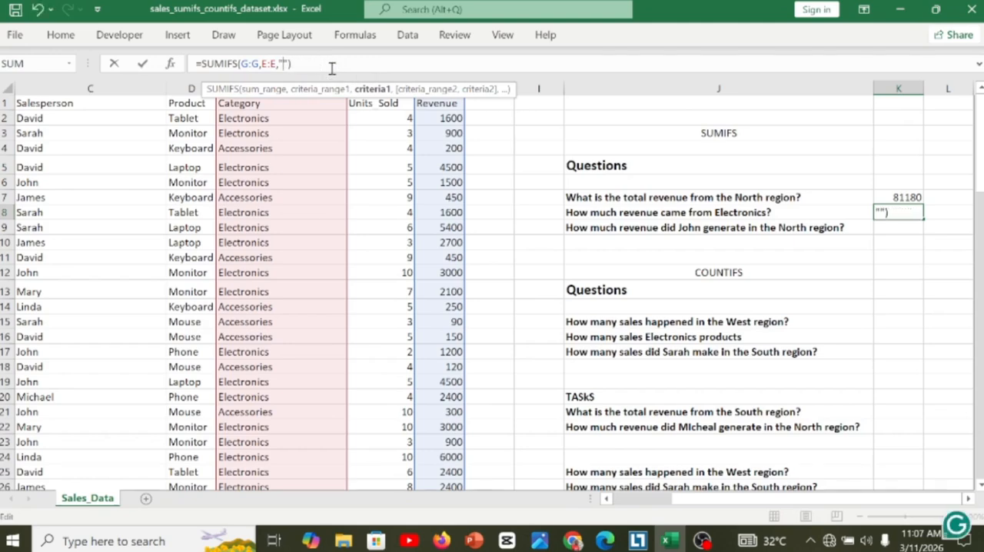
pyautogui.write('A')
pyautogui.write('ss')
pyautogui.press('BackSpace')
pyautogui.press('BackSpace')
pyautogui.write('c')
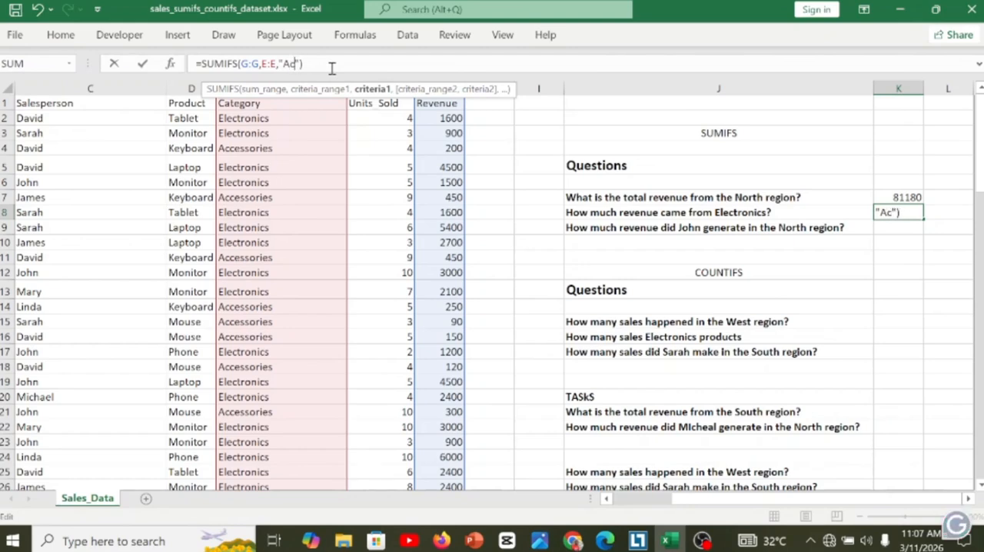
pyautogui.write('ces')
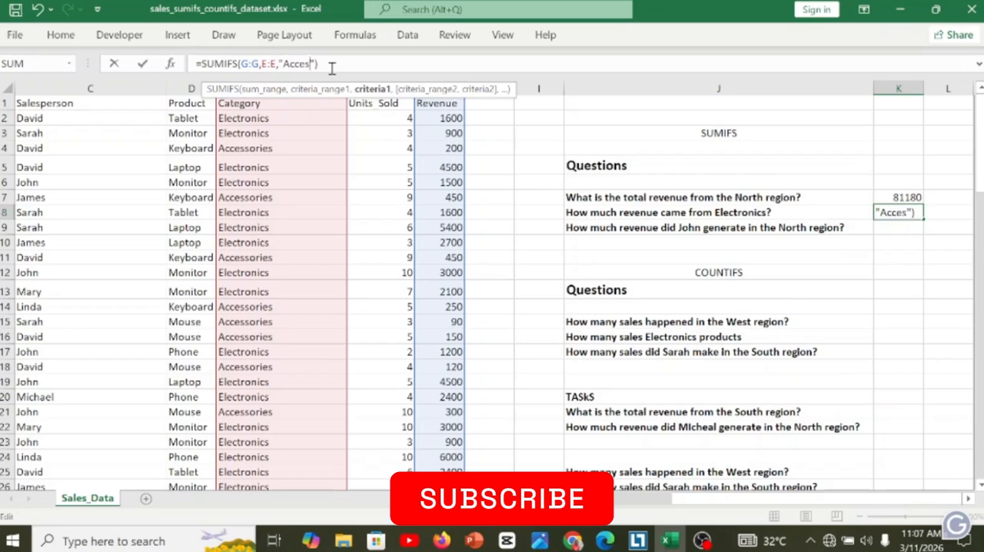
pyautogui.write('sories')
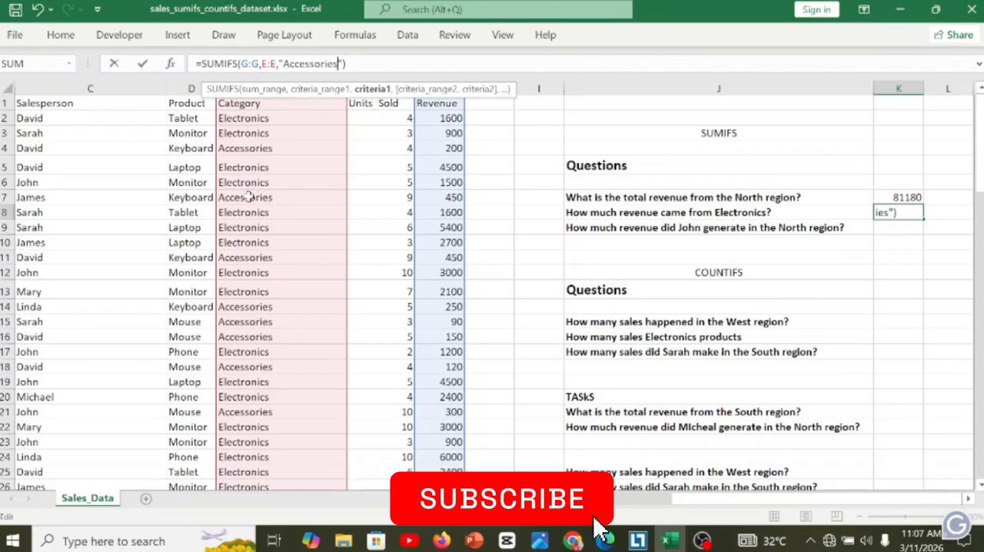
pyautogui.click(366, 62)
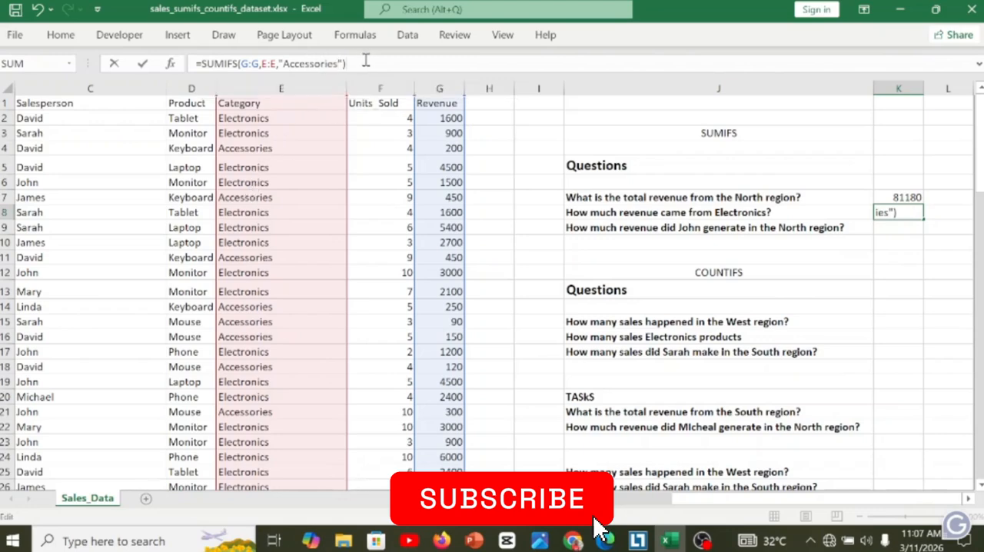
pyautogui.press('Return')
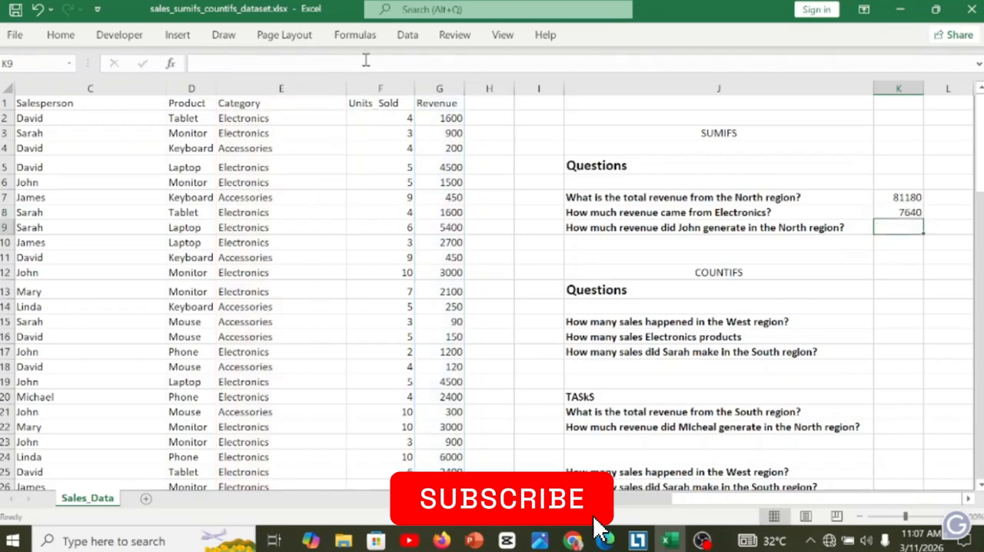
pyautogui.click(892, 213)
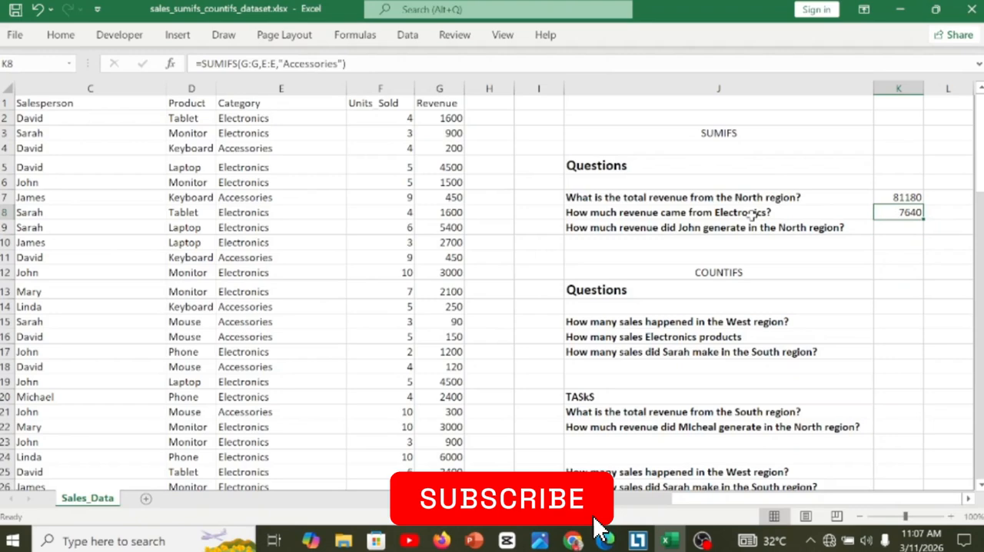
# Undo the last criterion change in K8's SUMIFS formula for the Electronics revenue question.
pyautogui.click(810, 215)
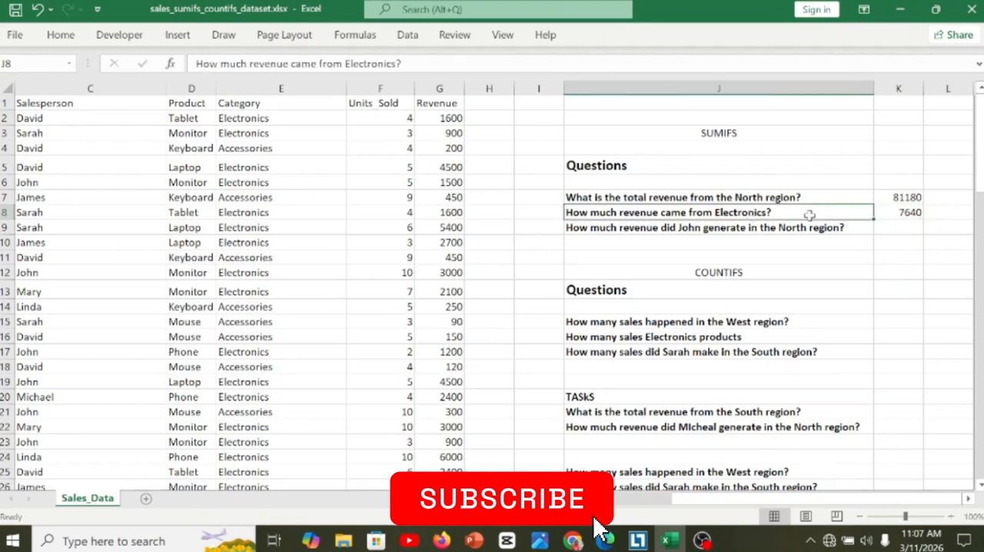
pyautogui.hotkey('ctrl', 'z')
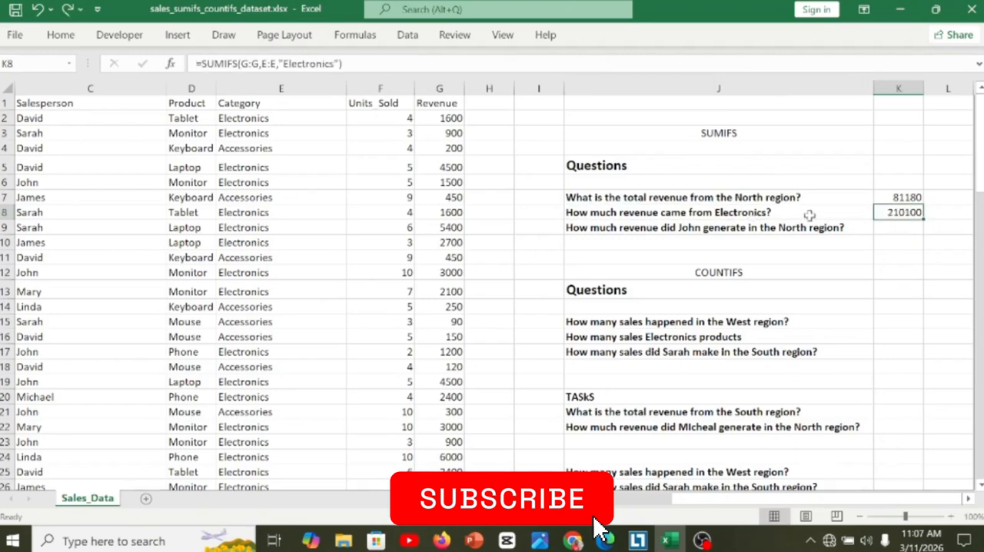
pyautogui.click(871, 214)
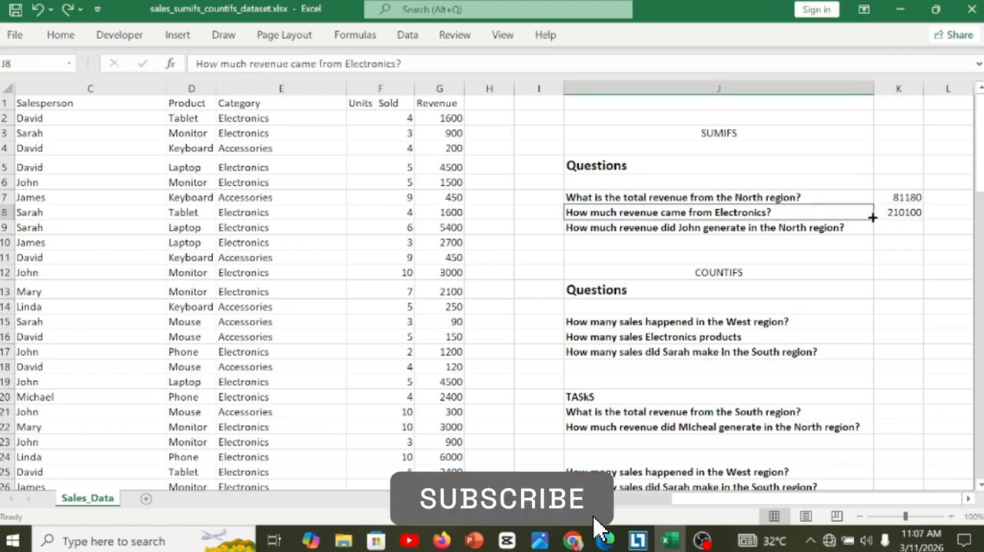
# Start a SUMIFS formula in K9, beside the salesperson's North region revenue question, with the Revenue column G:G as the sum range.
pyautogui.click(899, 231)
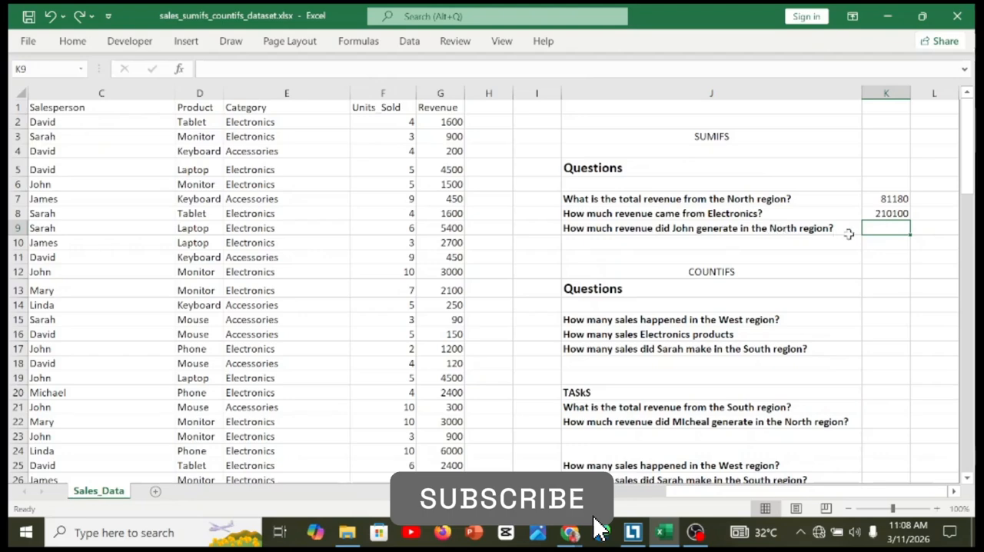
pyautogui.write('=sum')
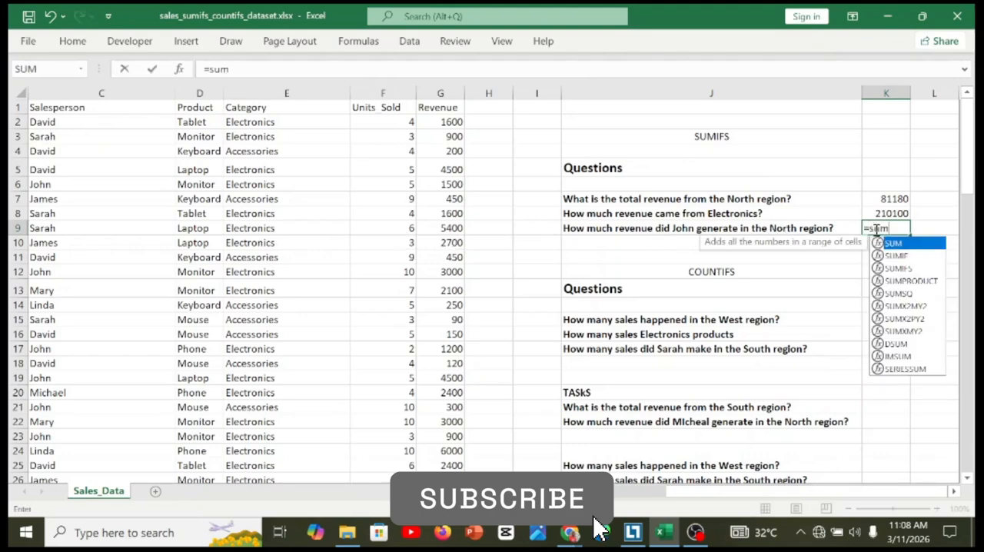
pyautogui.press('Down')
pyautogui.press('Down')
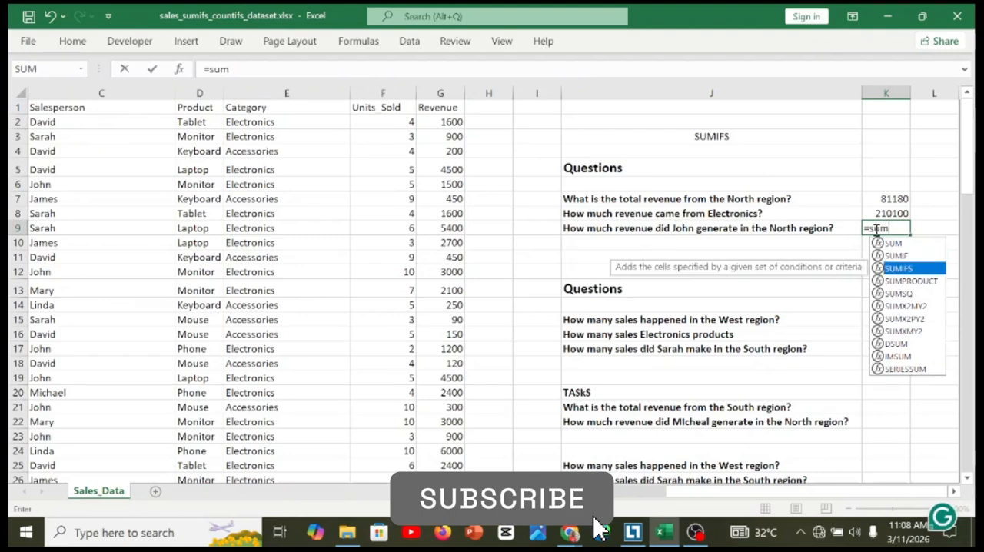
pyautogui.press('Tab')
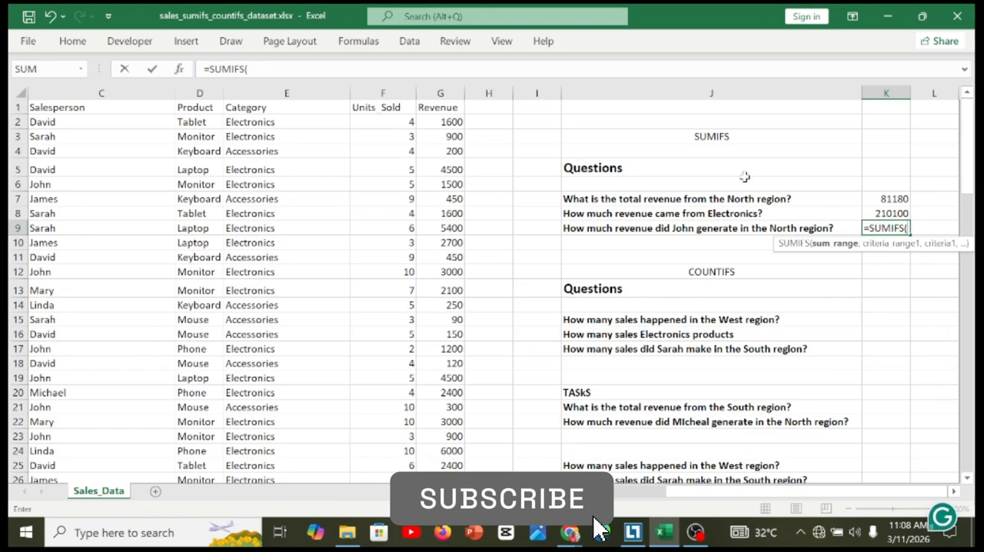
pyautogui.click(443, 93)
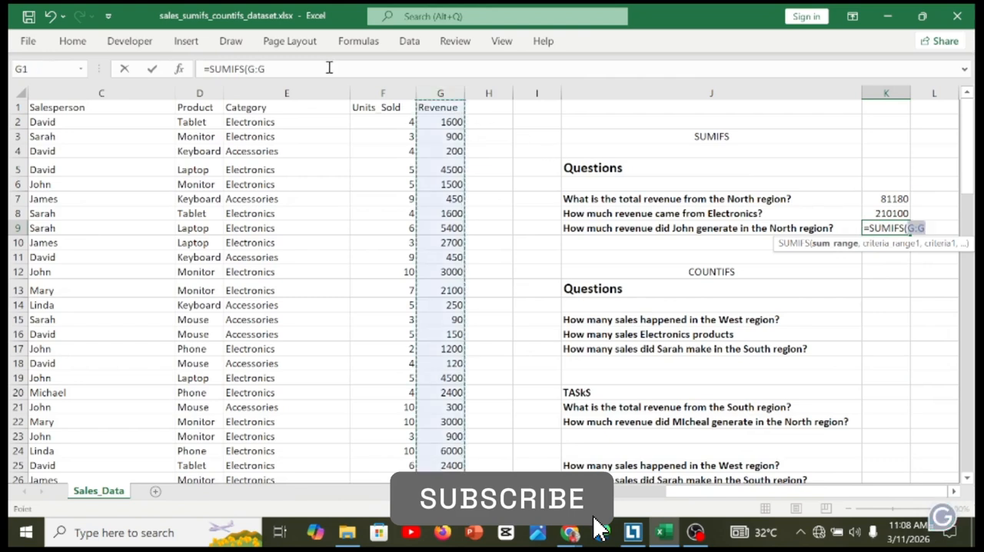
pyautogui.write(',')
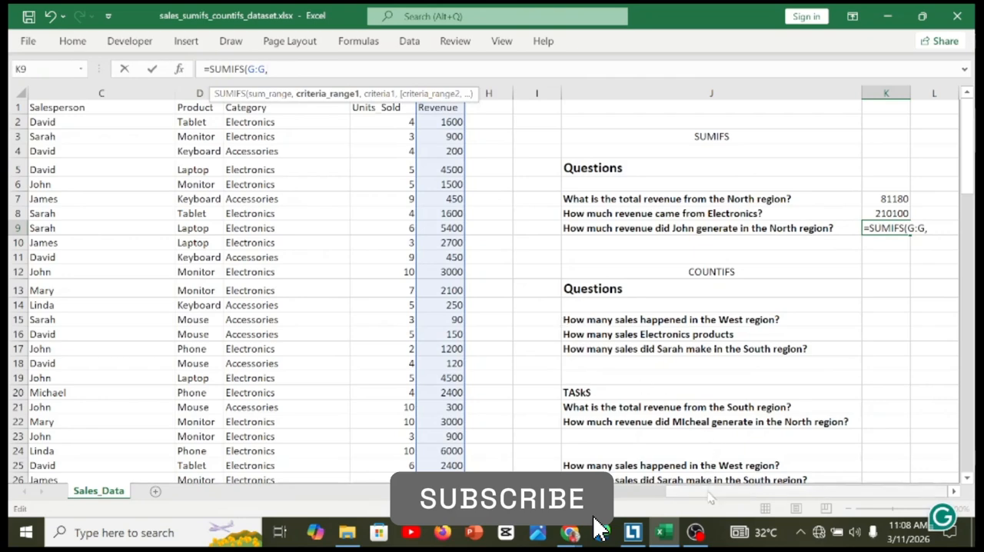
# Add the Salesperson column C:C as K9's first criteria range, with the salesperson named in the question as its criterion.
pyautogui.moveTo(713, 499); pyautogui.dragTo(641, 501)
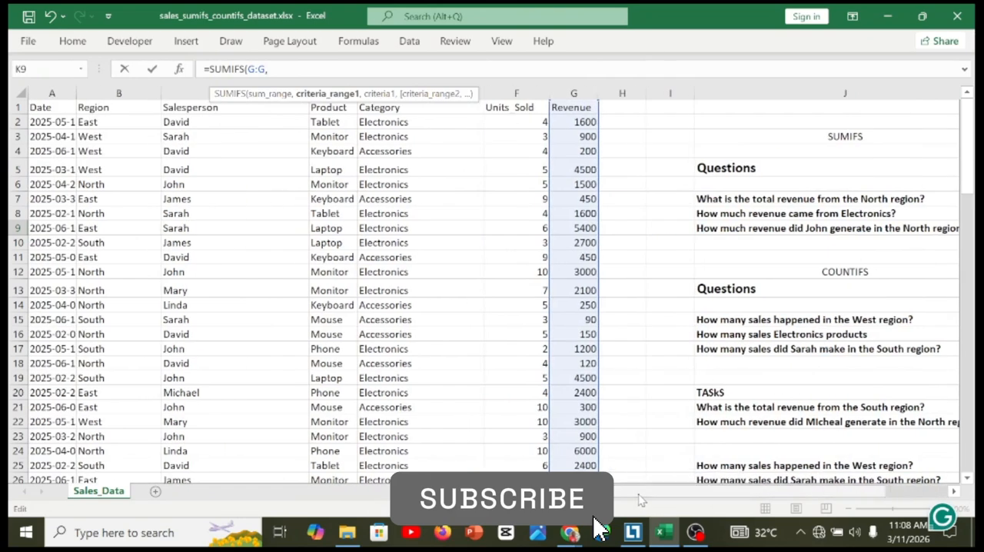
pyautogui.click(184, 93)
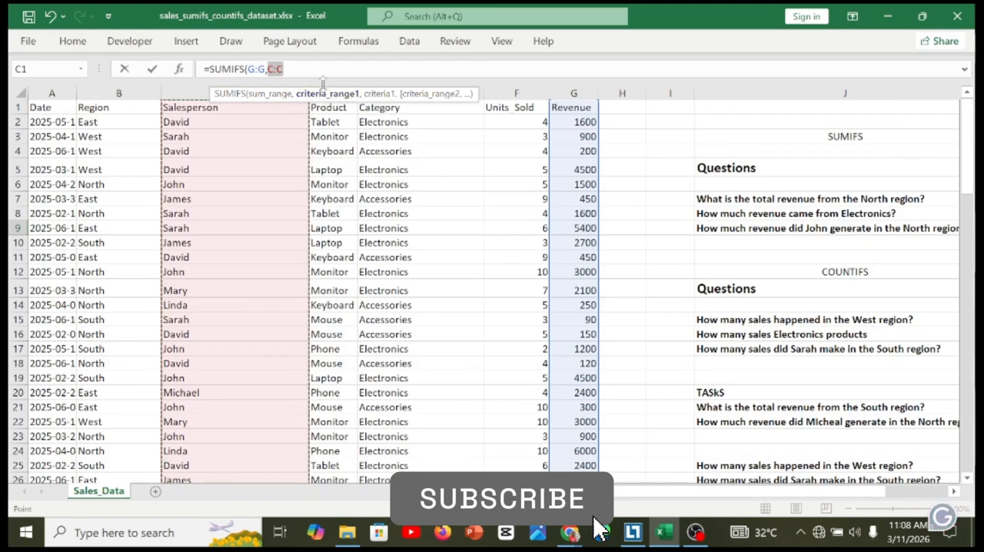
pyautogui.write(',')
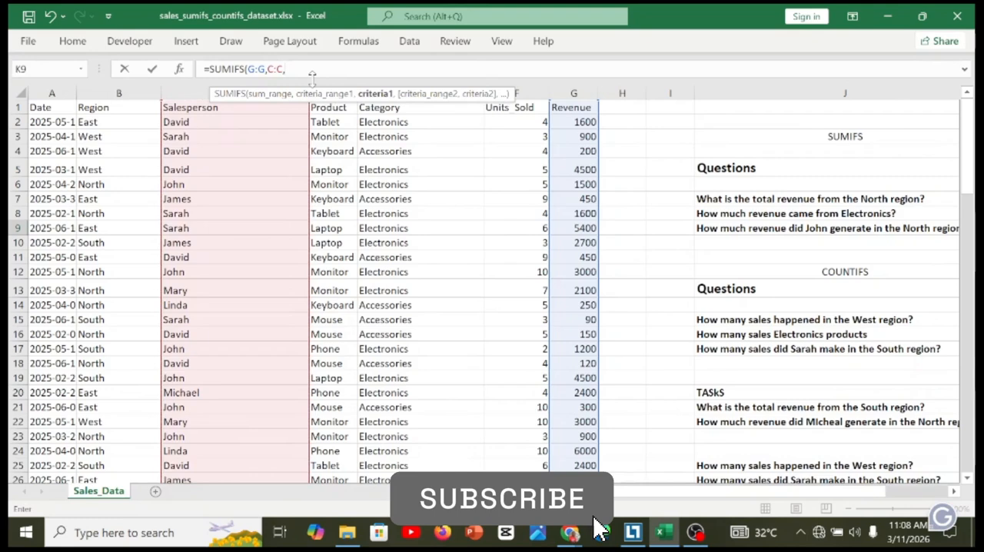
pyautogui.write('"John')
pyautogui.write(',')
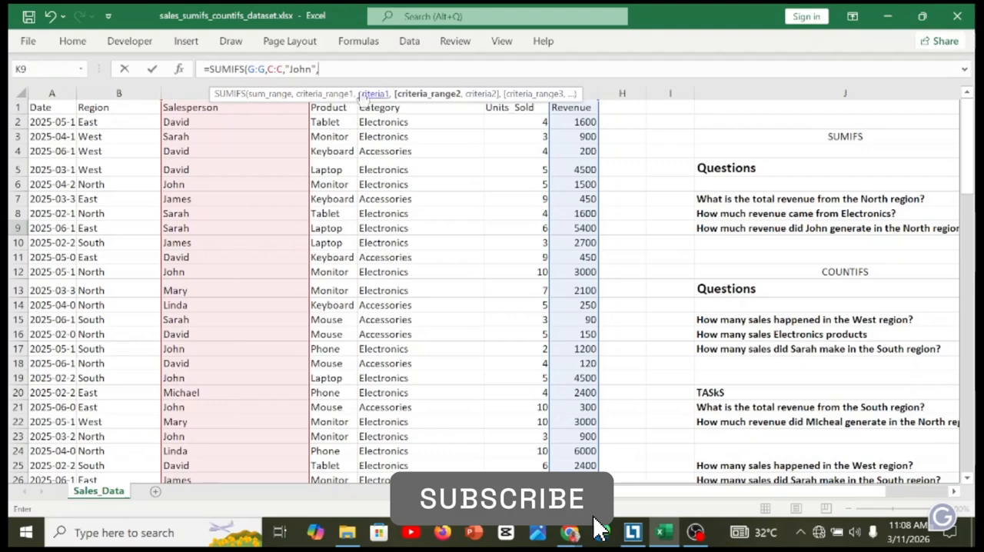
# Complete the K9 formula with the Region column B:B as second criteria range and "North" as its criterion.
pyautogui.click(117, 90)
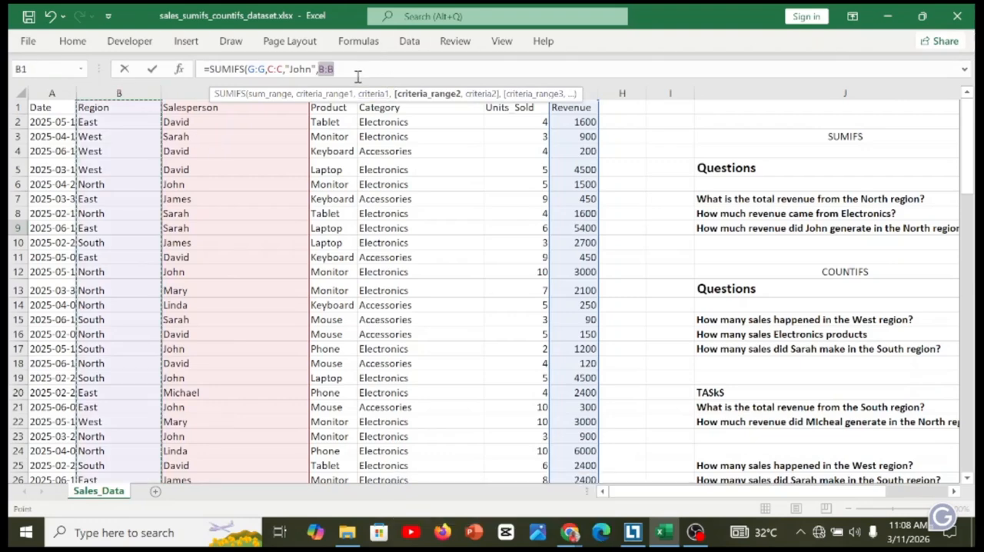
pyautogui.write(',"John')
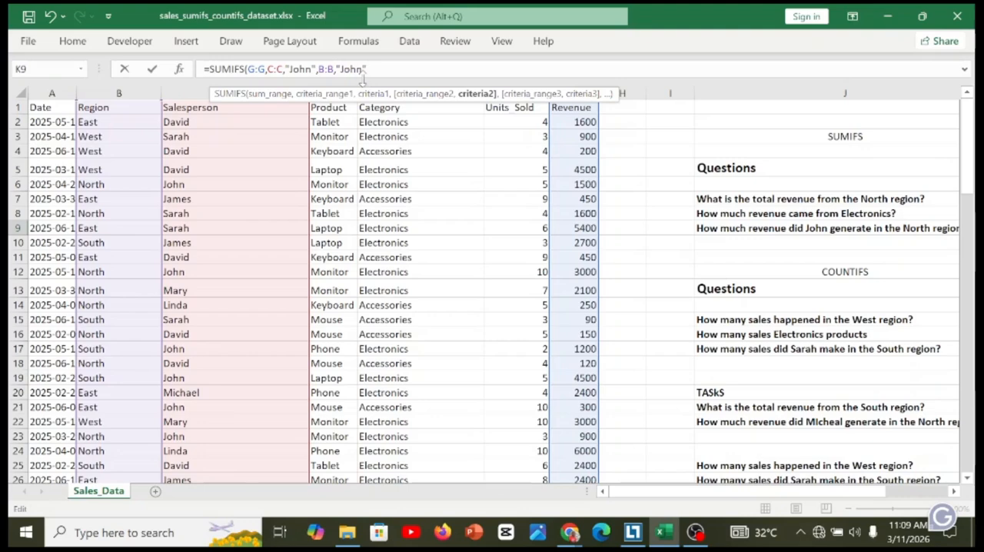
pyautogui.press('BackSpace')
pyautogui.press('BackSpace')
pyautogui.write(')')
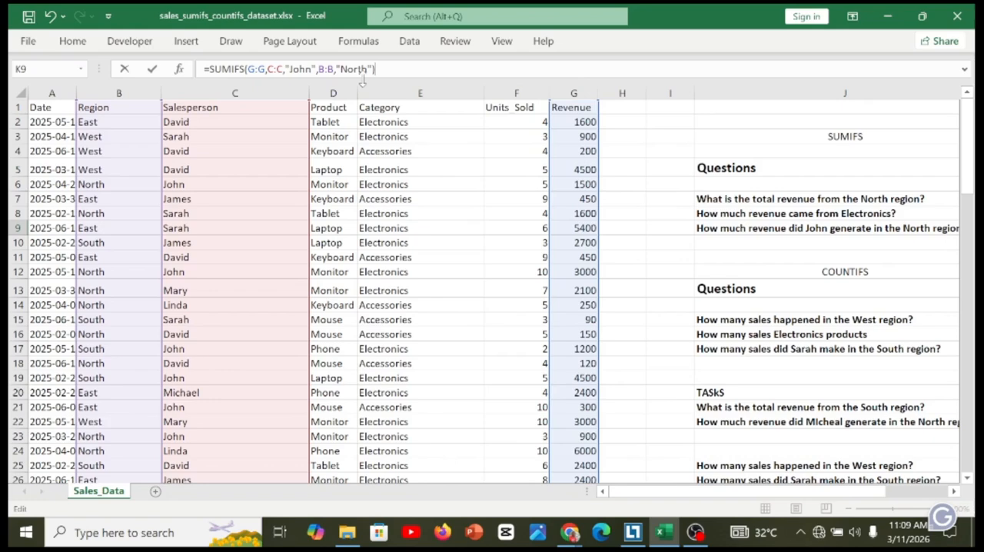
pyautogui.press('Return')
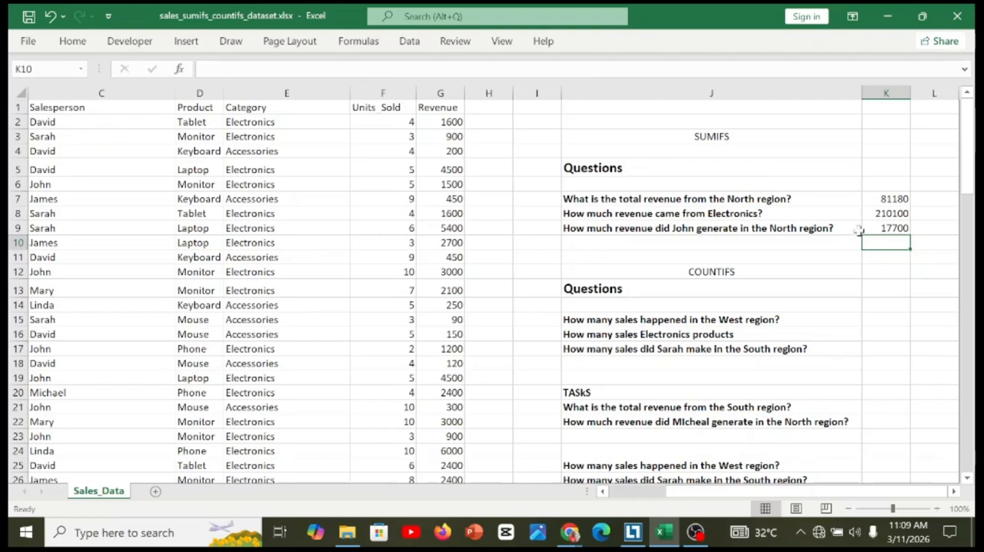
# Change the salesperson criterion in K9's SUMIFS formula to a different salesperson's name from column C, keeping the North region criterion.
pyautogui.click(856, 231)
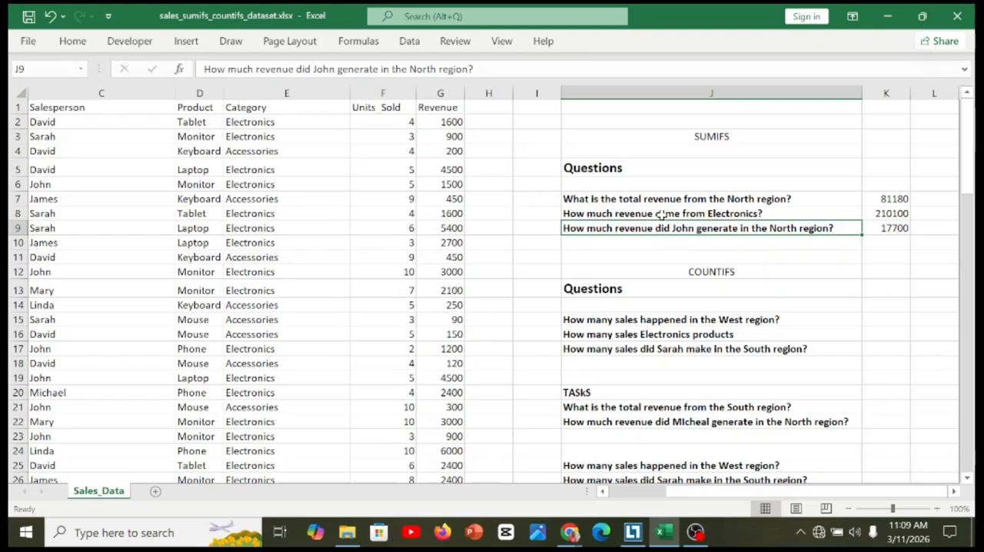
pyautogui.click(879, 231)
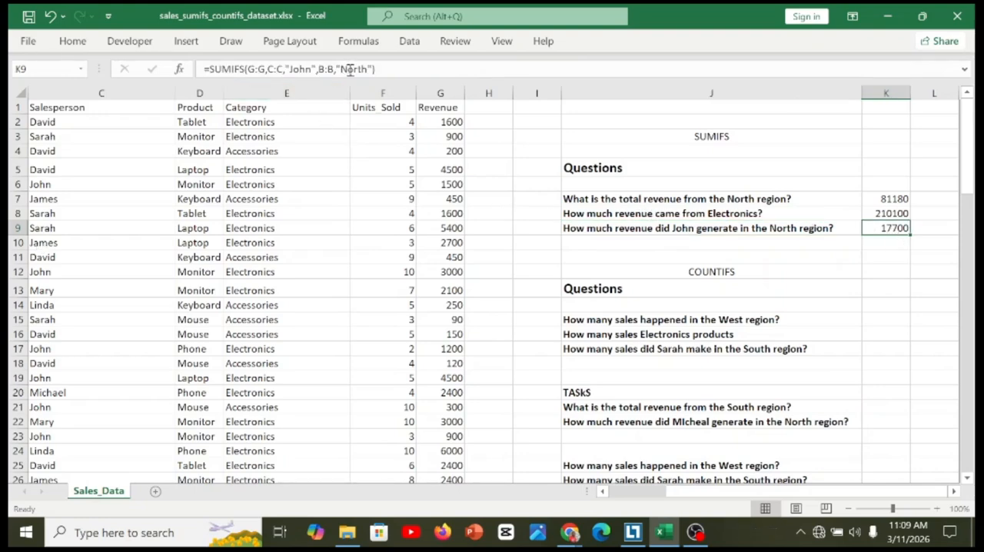
pyautogui.click(380, 70)
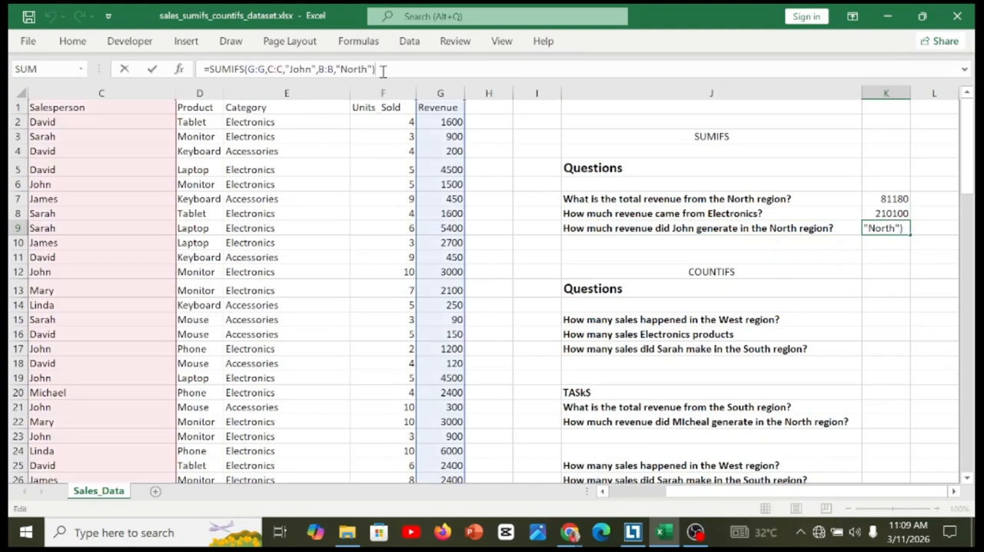
pyautogui.press('Left')
pyautogui.press('Left')
pyautogui.press('Left')
pyautogui.press('Left')
pyautogui.press('Left')
pyautogui.press('Left')
pyautogui.press('Left')
pyautogui.press('Left')
pyautogui.press('Left')
pyautogui.press('Left')
pyautogui.press('Left')
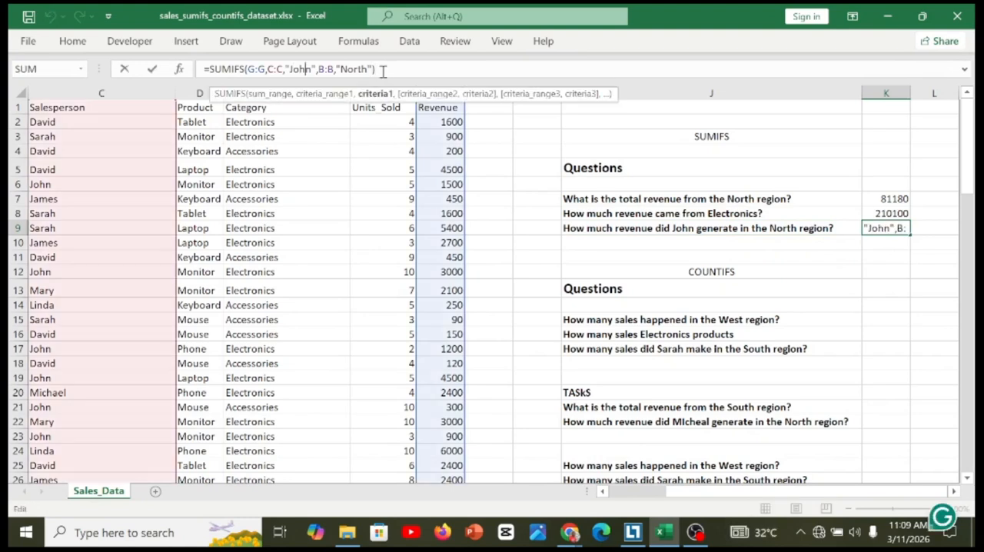
pyautogui.press('BackSpace')
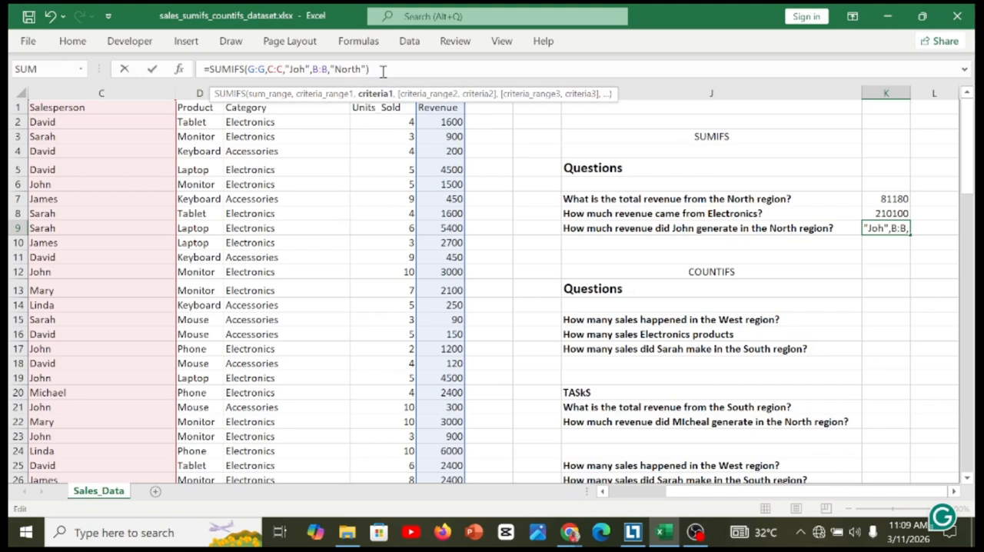
pyautogui.press('BackSpace')
pyautogui.press('BackSpace')
pyautogui.write('am')
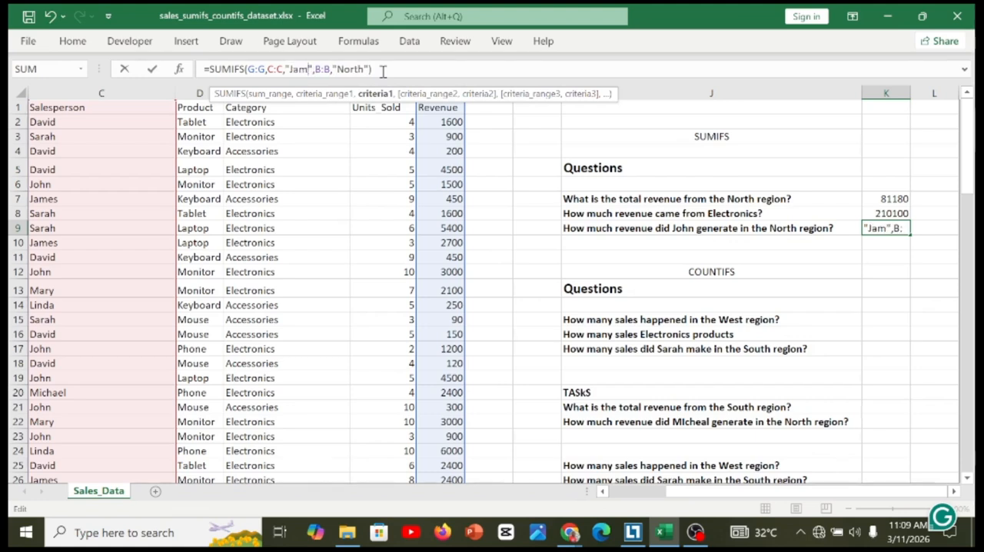
pyautogui.write('es')
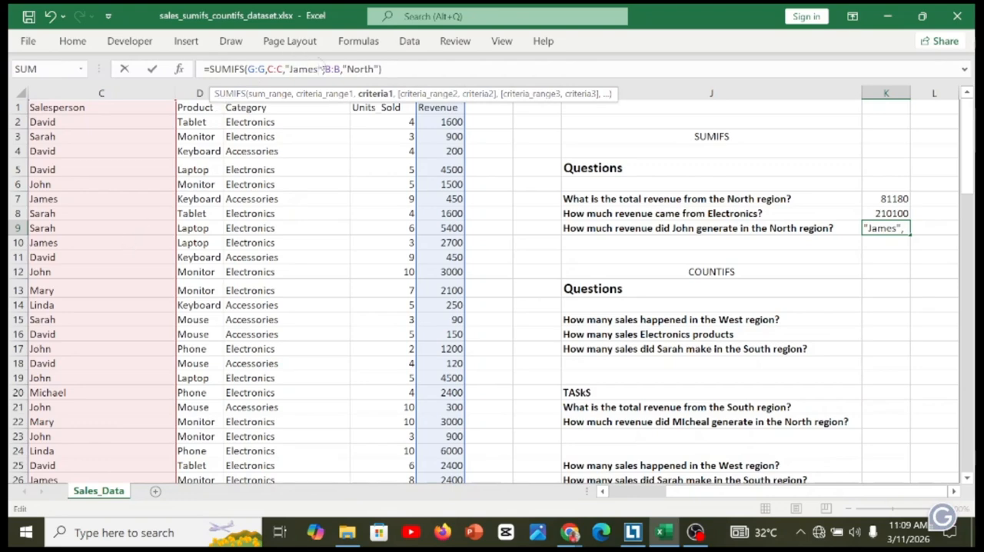
pyautogui.click(407, 69)
pyautogui.press('Return')
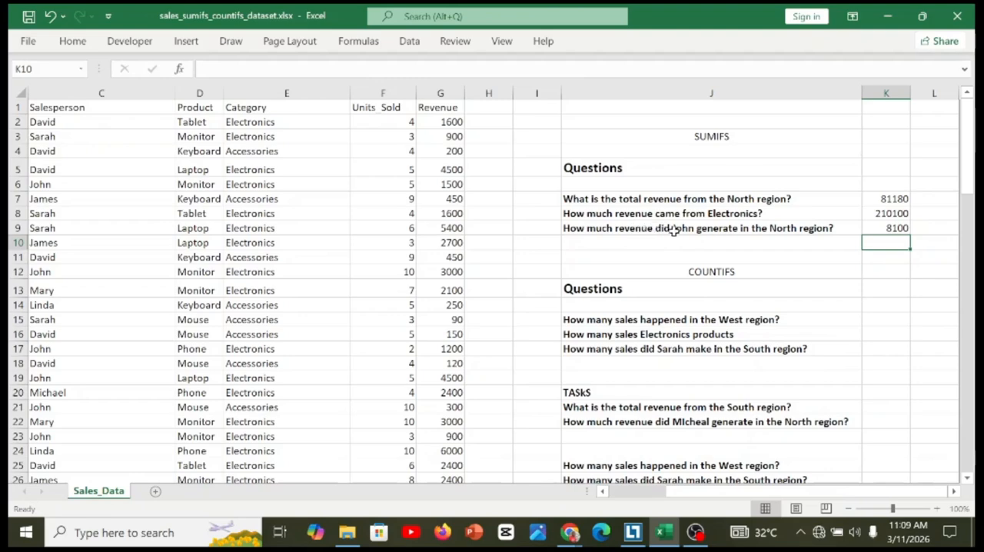
# Undo the last salesperson criterion change in K9's SUMIFS formula.
pyautogui.click(869, 228)
pyautogui.hotkey('ctrl', 'z')
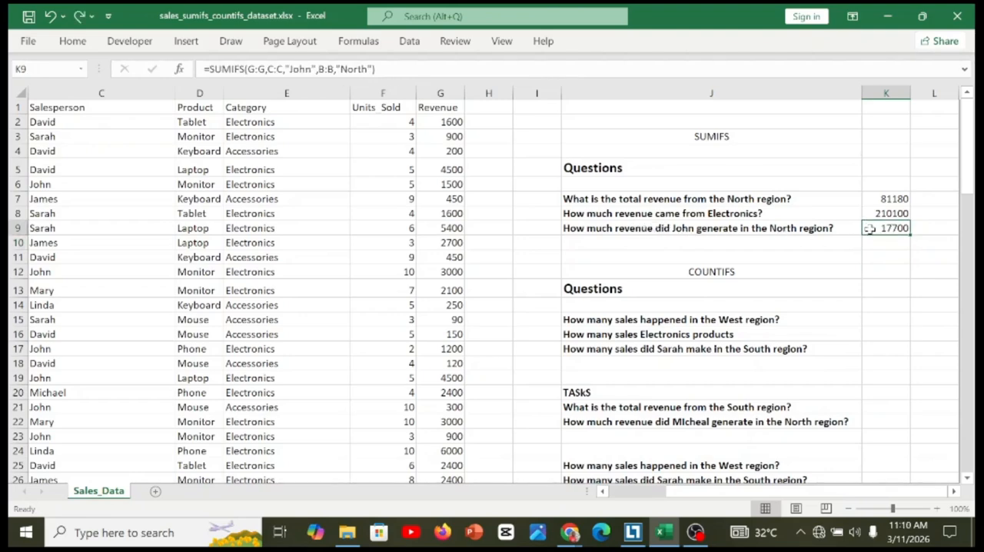
pyautogui.click(800, 229)
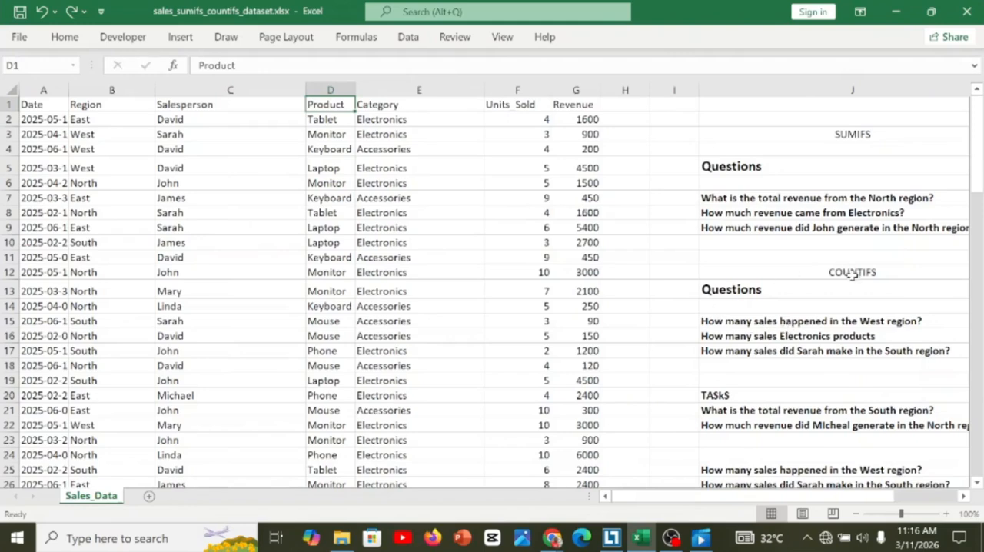
# Start a COUNTIFS formula in K15, beside the question on the number of sales in the West region.
pyautogui.click(852, 337)
pyautogui.click(847, 323)
pyautogui.press('Right')
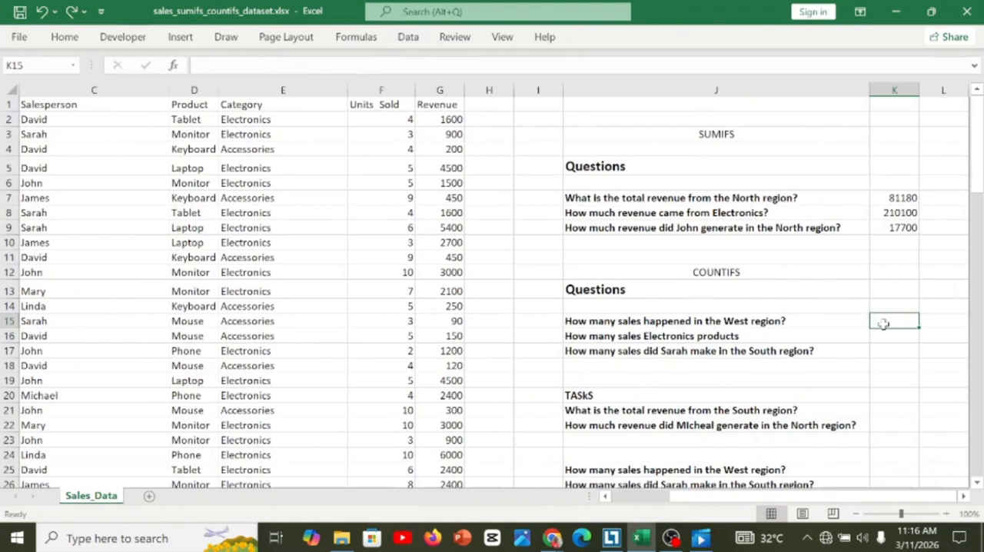
pyautogui.write('=c')
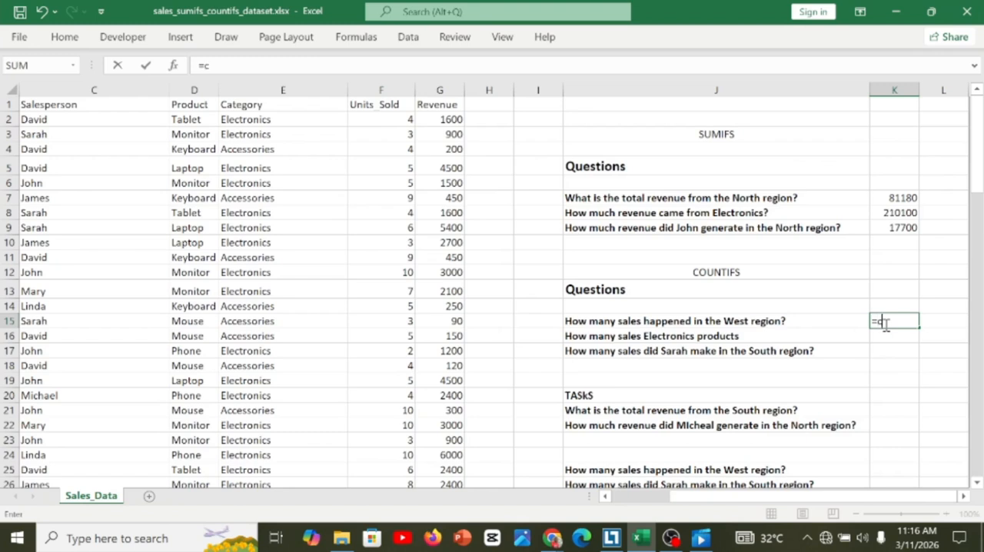
pyautogui.write('ou')
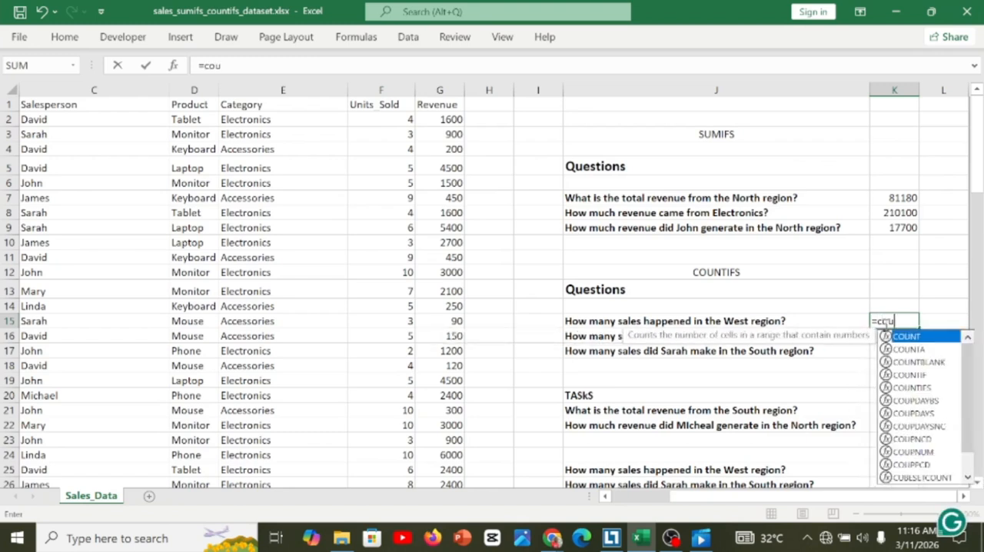
pyautogui.write('n')
pyautogui.press('Down')
pyautogui.press('Down')
pyautogui.press('Down')
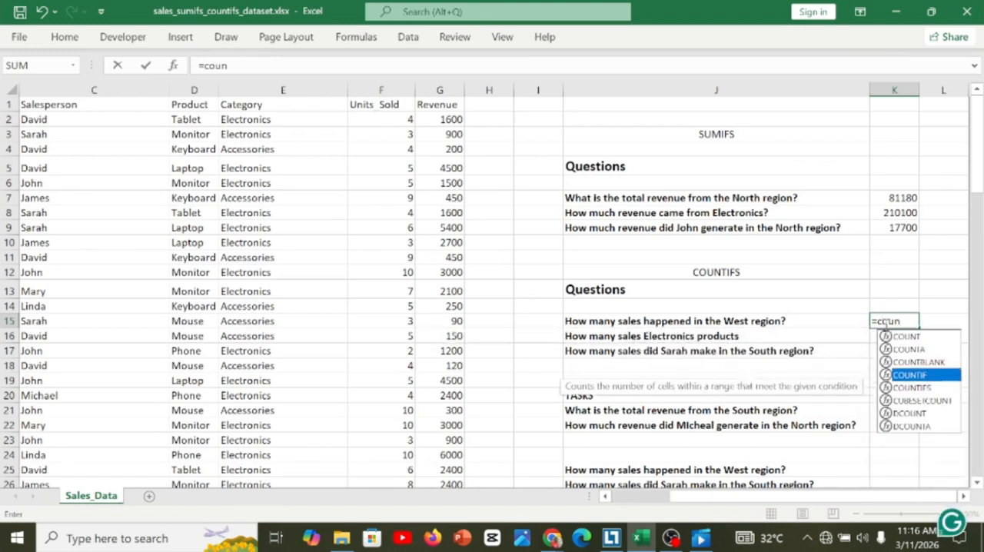
pyautogui.press('Down')
pyautogui.press('Tab')
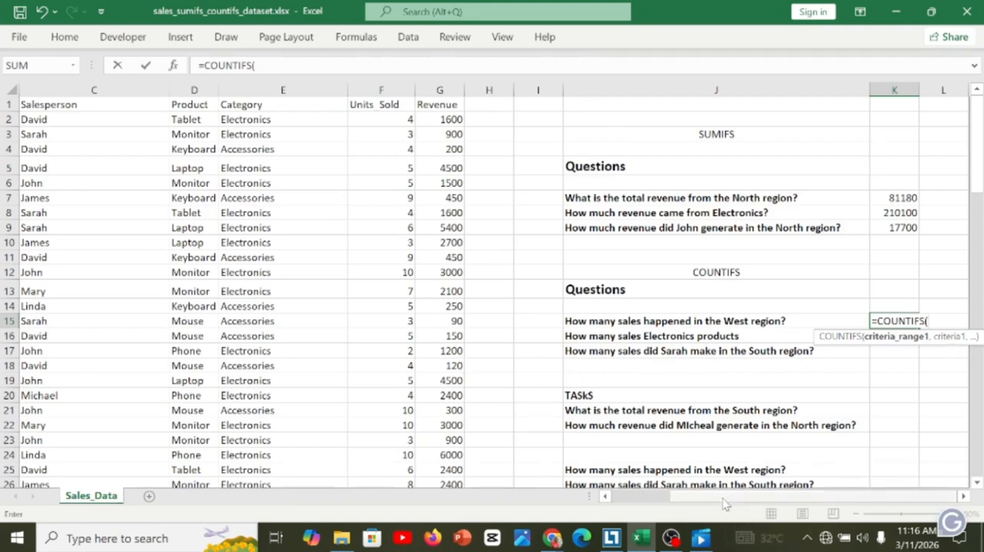
# Set the Region column B:B as the first criteria range of K15's COUNTIFS formula.
pyautogui.hscroll(-3, 723, 504)
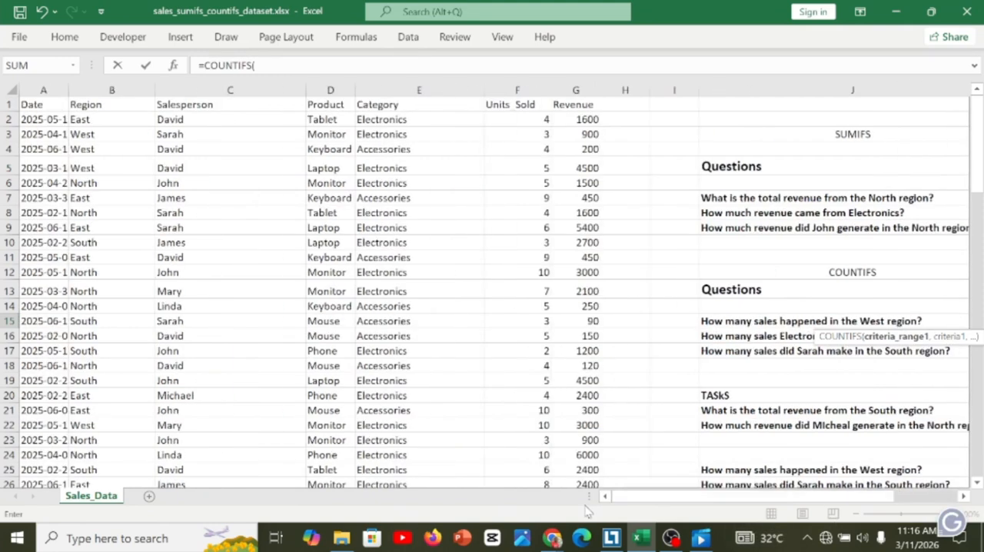
pyautogui.click(91, 104)
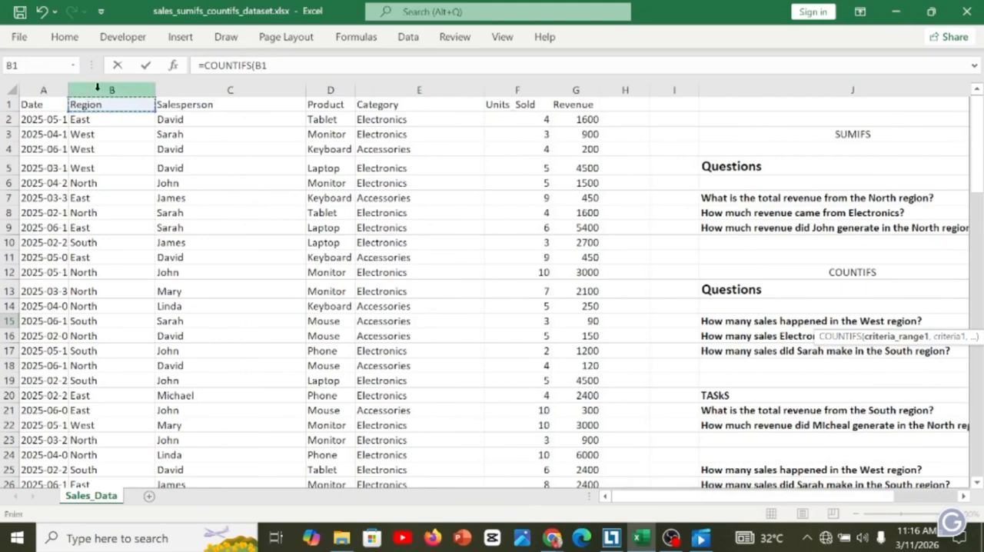
pyautogui.click(97, 90)
pyautogui.click(282, 65)
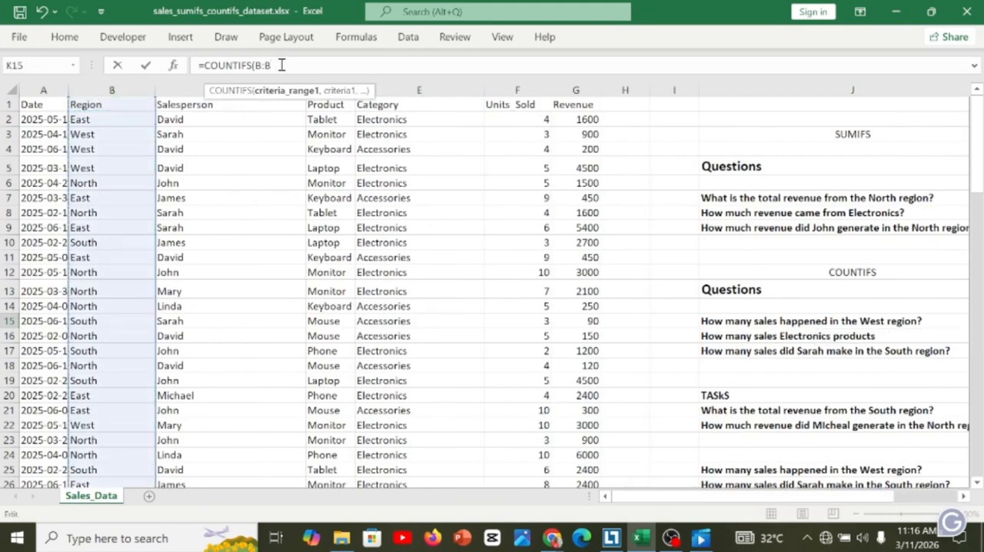
# Complete K15's COUNTIFS formula with "West" as the criterion for the Region column.
pyautogui.write(',"')
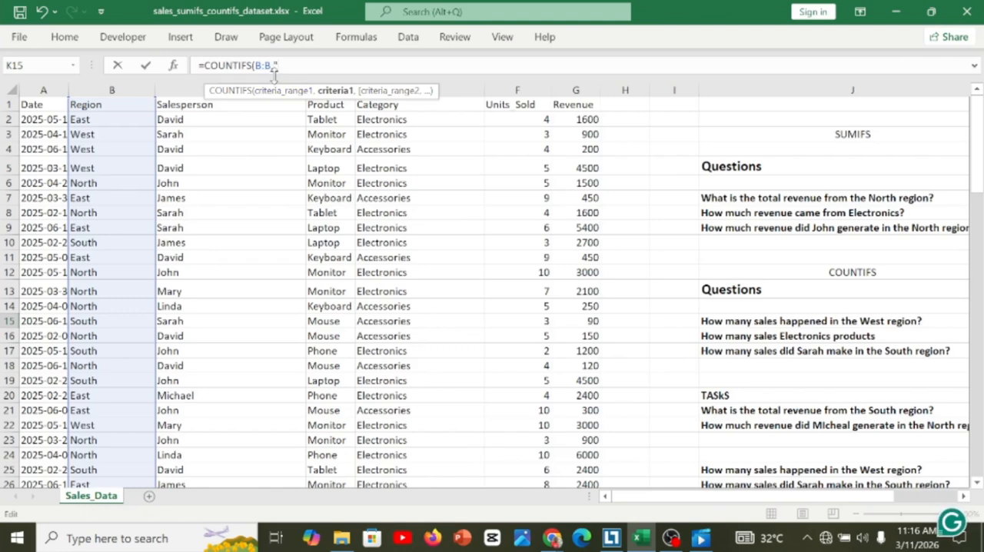
pyautogui.write('west')
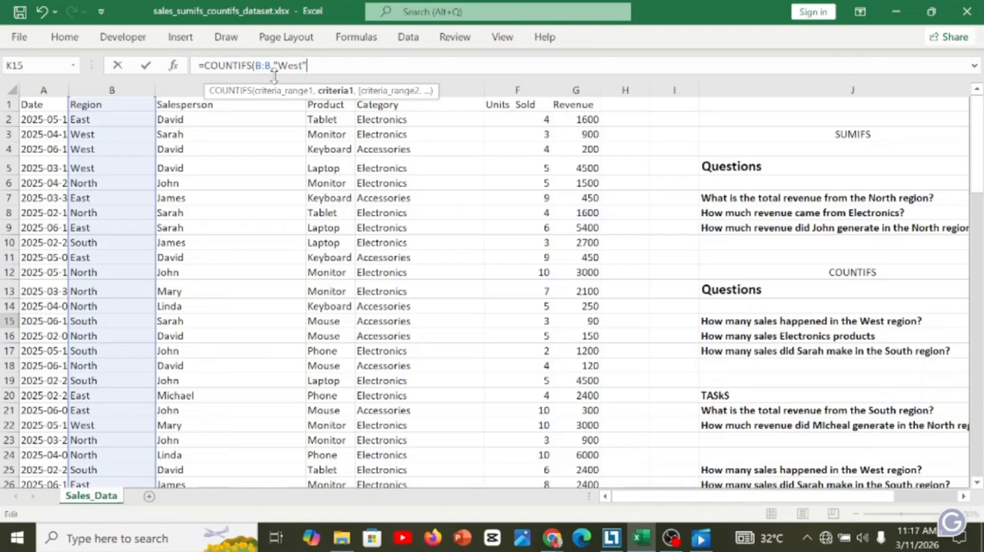
pyautogui.write(')')
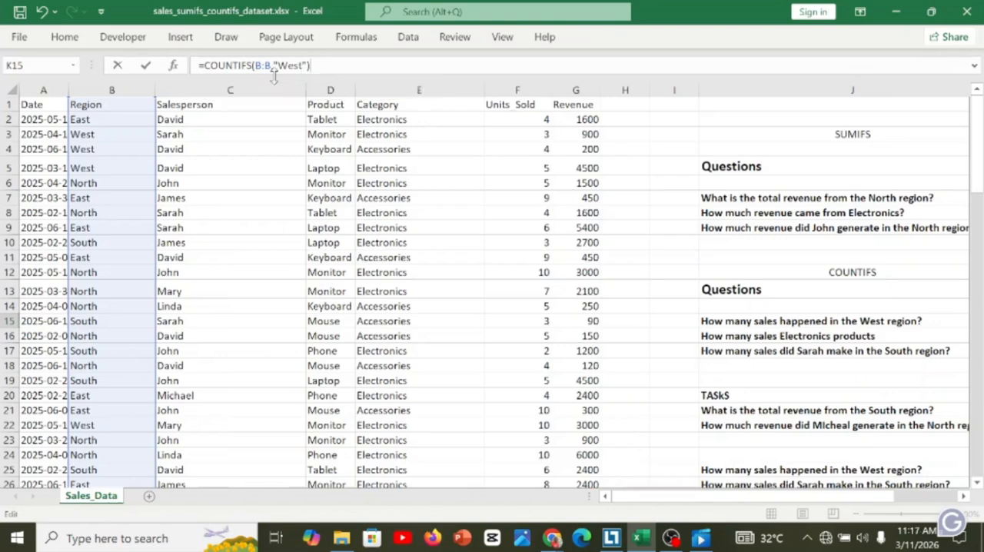
pyautogui.press('Return')
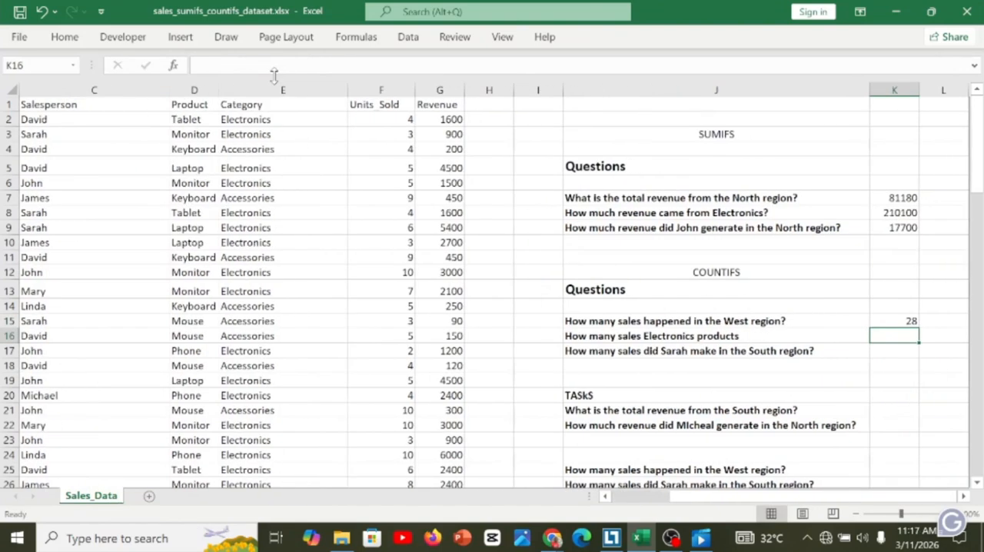
pyautogui.click(897, 320)
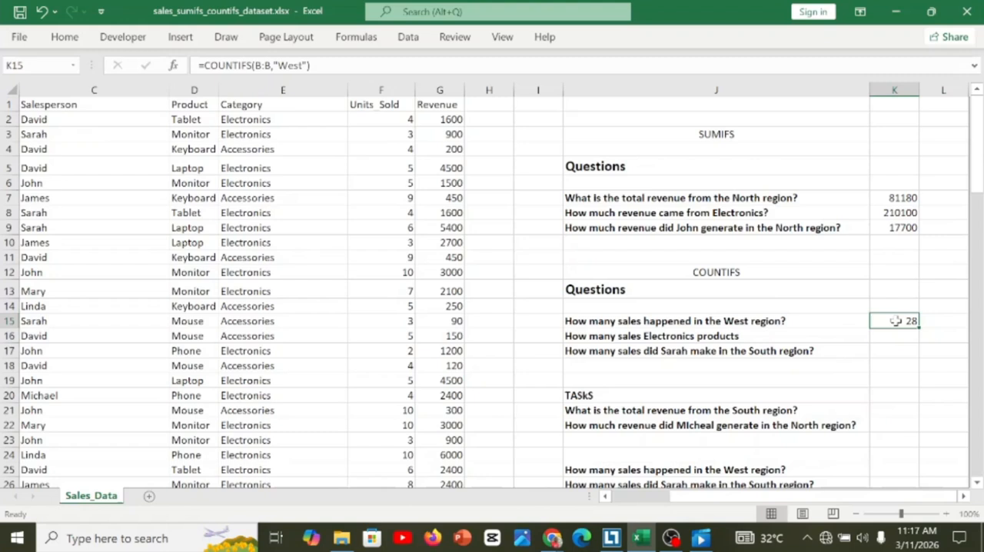
# Compare the West region question in J15 with the Region column and the COUNTIFS formula in K15.
pyautogui.click(757, 323)
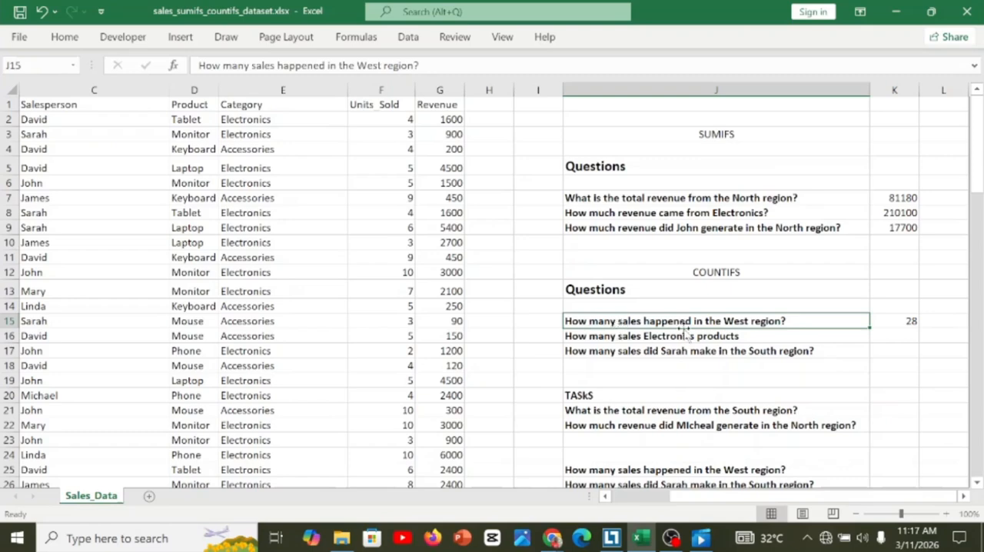
pyautogui.click(46, 289)
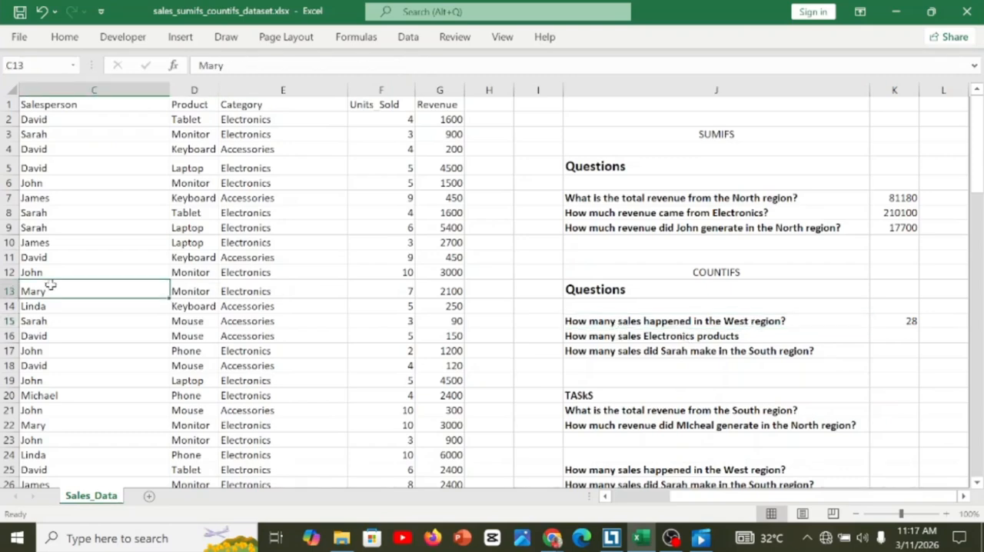
pyautogui.press('Left')
pyautogui.press('Left')
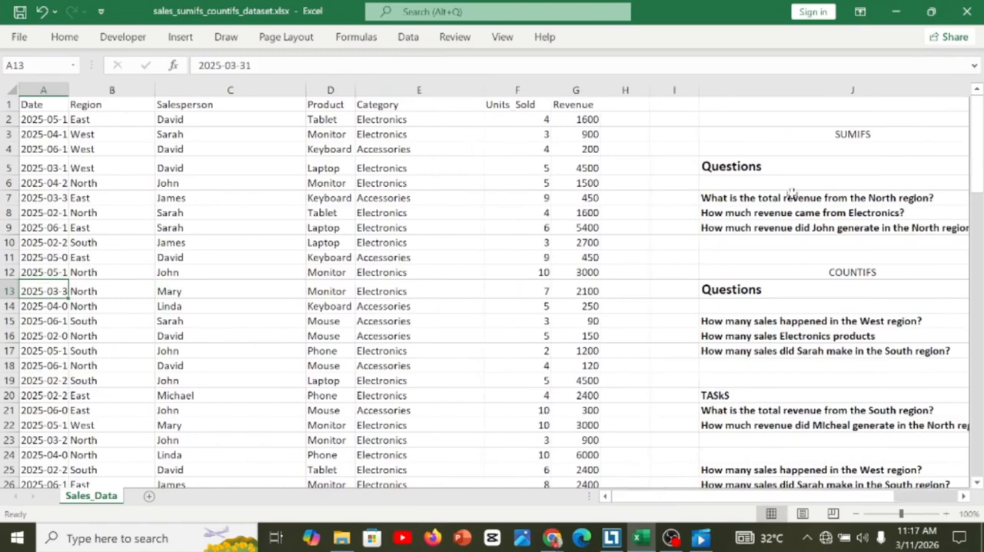
pyautogui.click(865, 318)
pyautogui.press('Right')
pyautogui.press('Right')
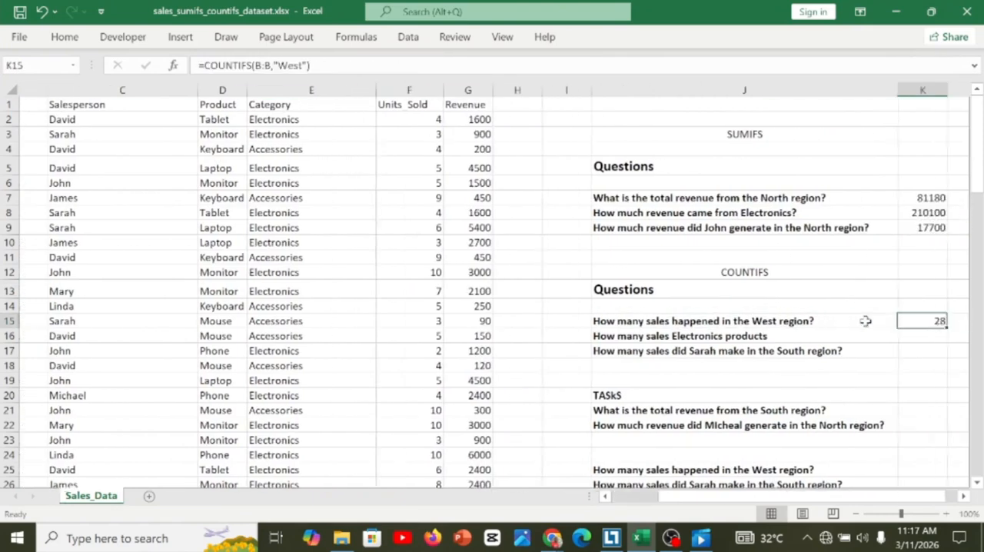
# Change the region criterion in K15's COUNTIFS formula to "North".
pyautogui.click(892, 323)
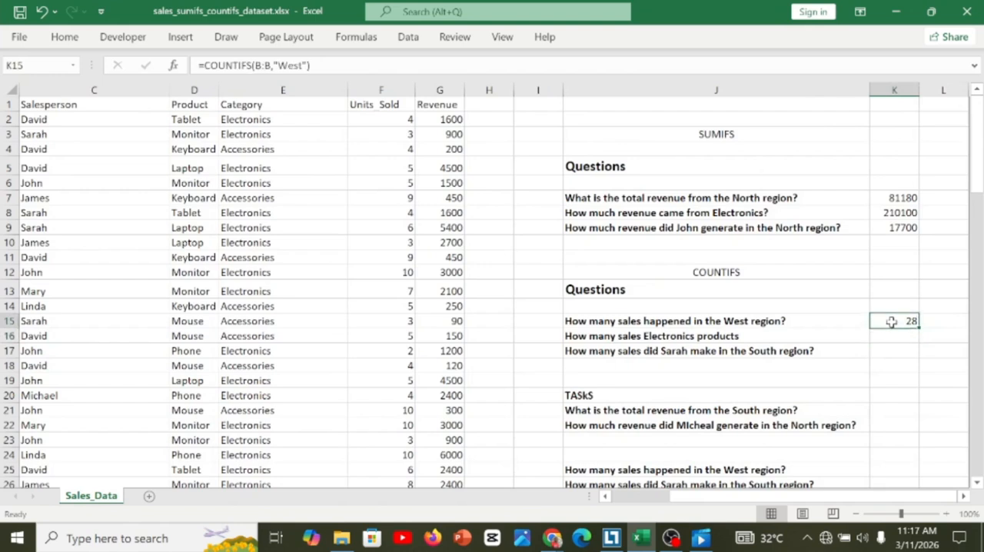
pyautogui.click(295, 64)
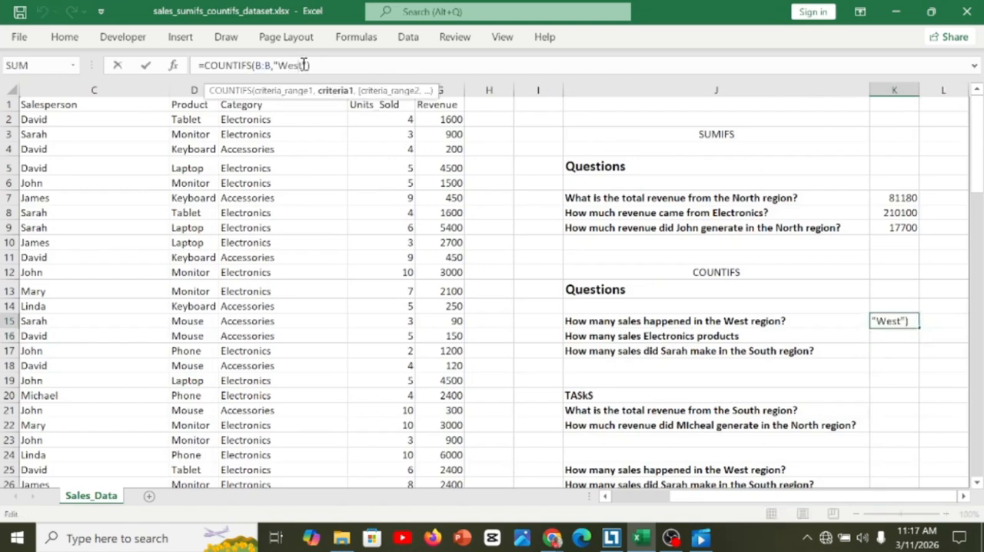
pyautogui.press('BackSpace')
pyautogui.press('BackSpace')
pyautogui.press('BackSpace')
pyautogui.press('BackSpace')
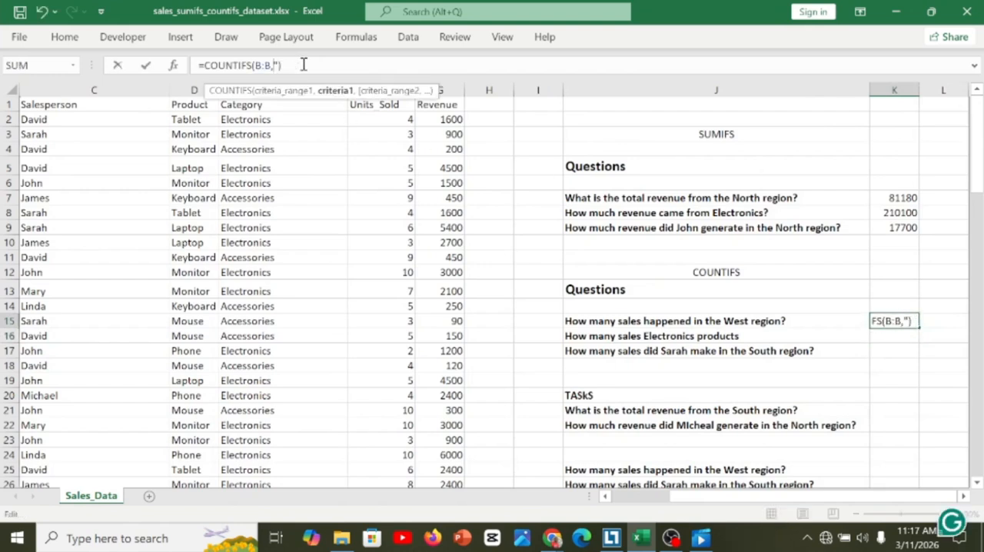
pyautogui.write('"North')
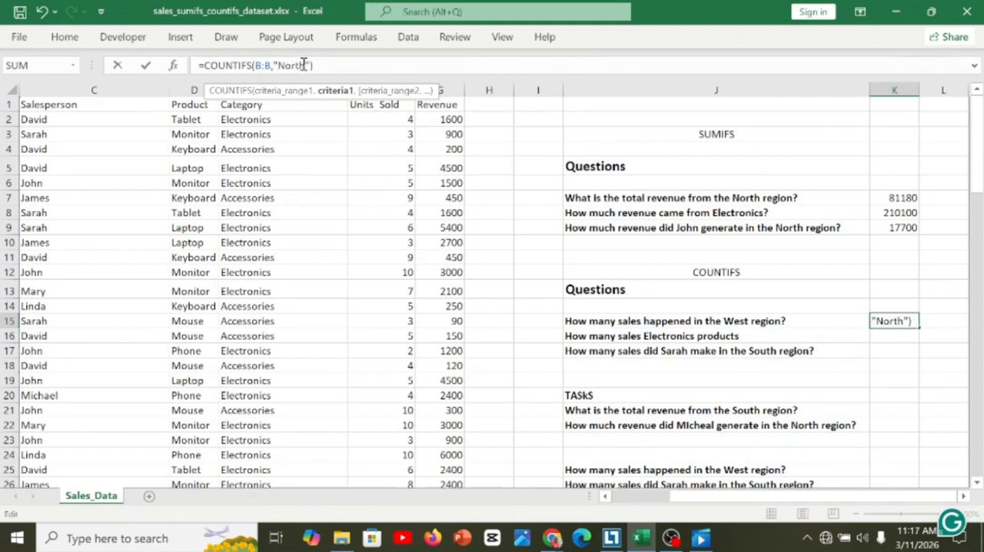
pyautogui.press('End')
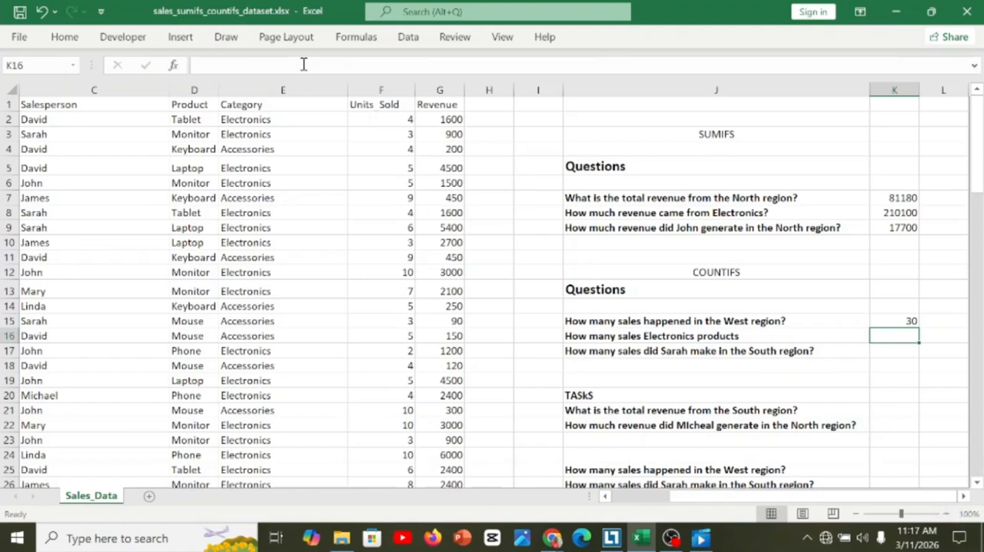
pyautogui.click(878, 323)
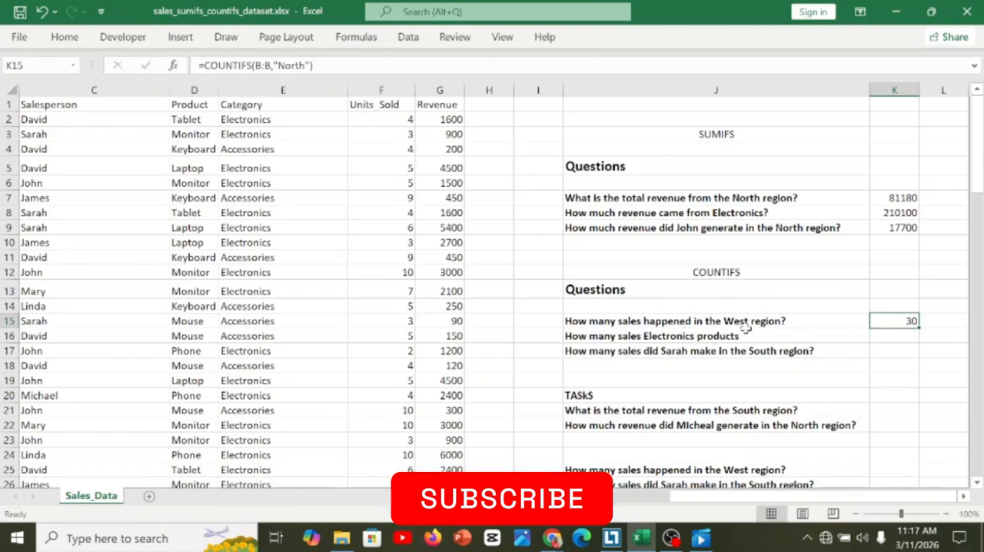
# Undo the last region criterion change in K15's COUNTIFS formula.
pyautogui.click(847, 323)
pyautogui.press('Right')
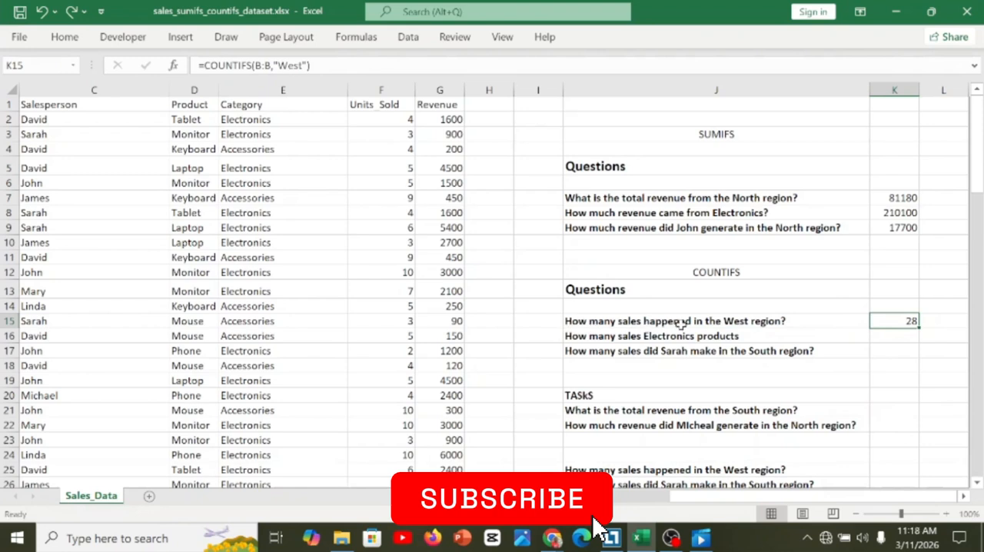
# Reword the question in J16 to "How many sales were made for Electronics products".
pyautogui.click(883, 340)
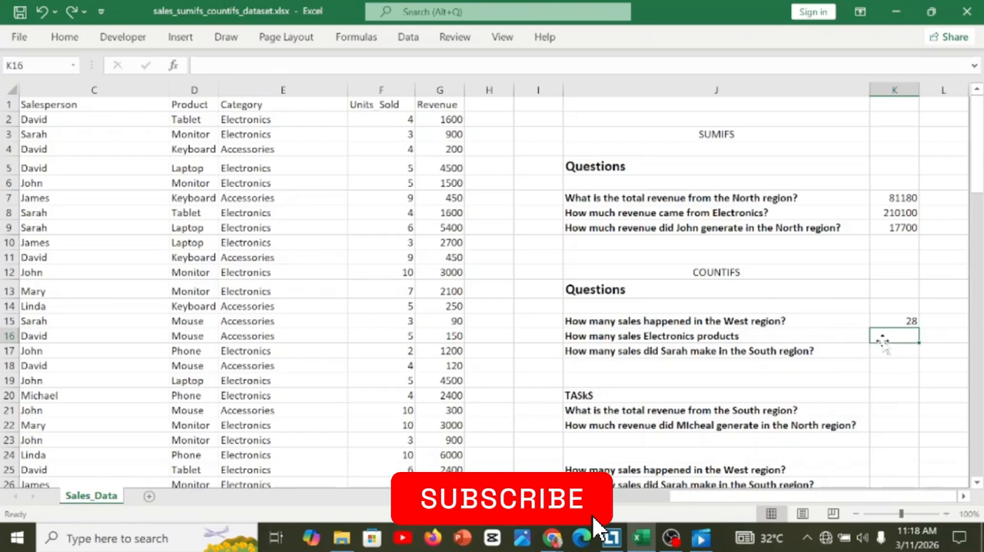
pyautogui.click(672, 341)
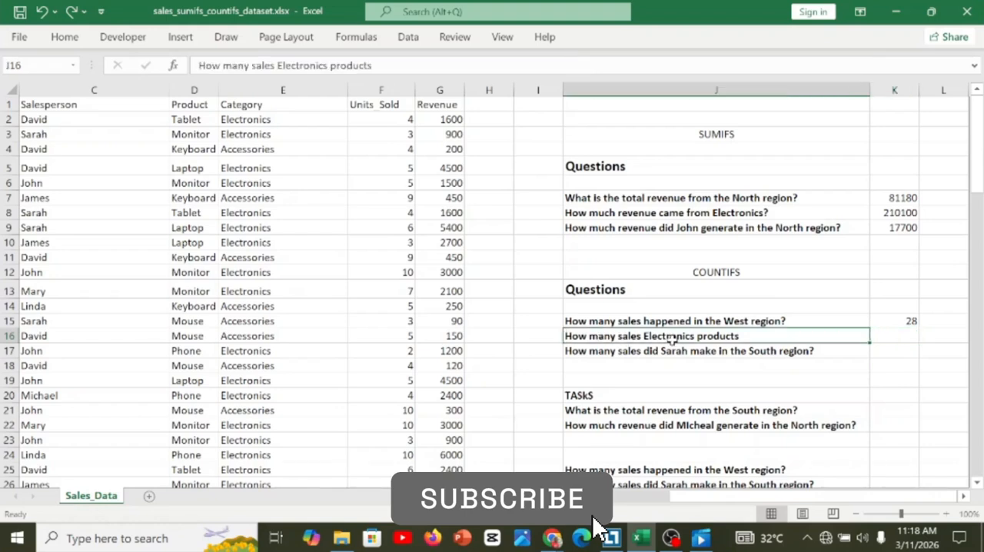
pyautogui.doubleClick(616, 336)
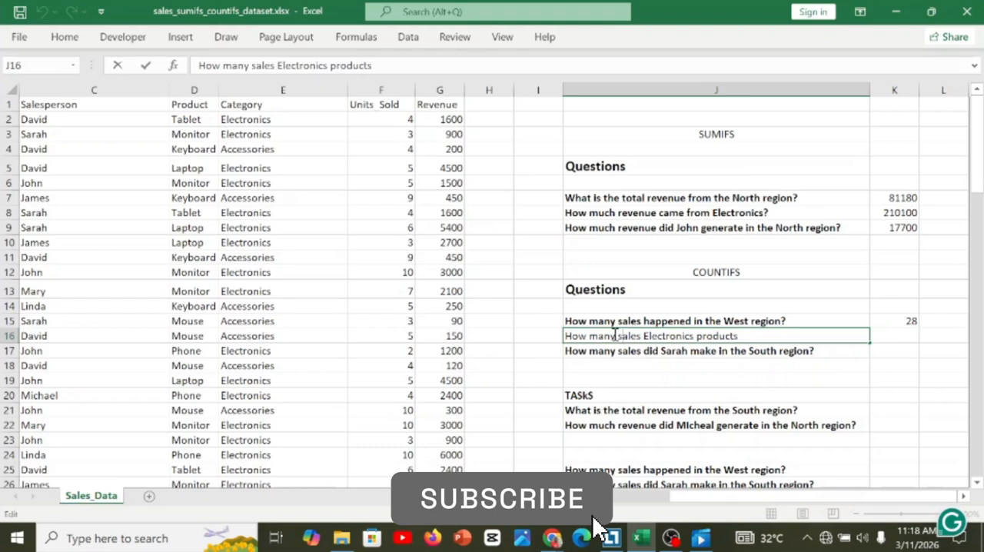
pyautogui.press('Right')
pyautogui.press('Right')
pyautogui.press('Right')
pyautogui.press('Right')
pyautogui.press('Right')
pyautogui.press('Right')
pyautogui.write('w')
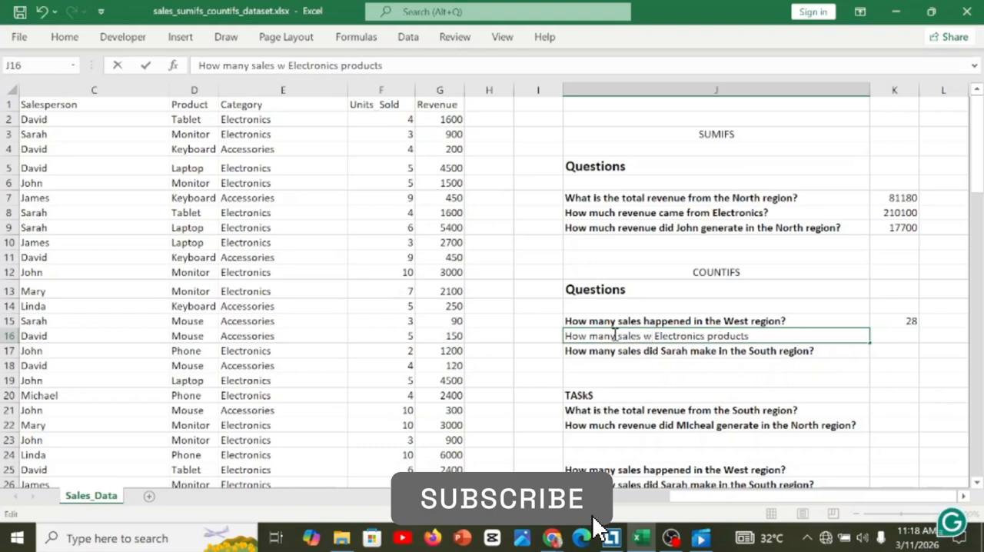
pyautogui.write('ere m')
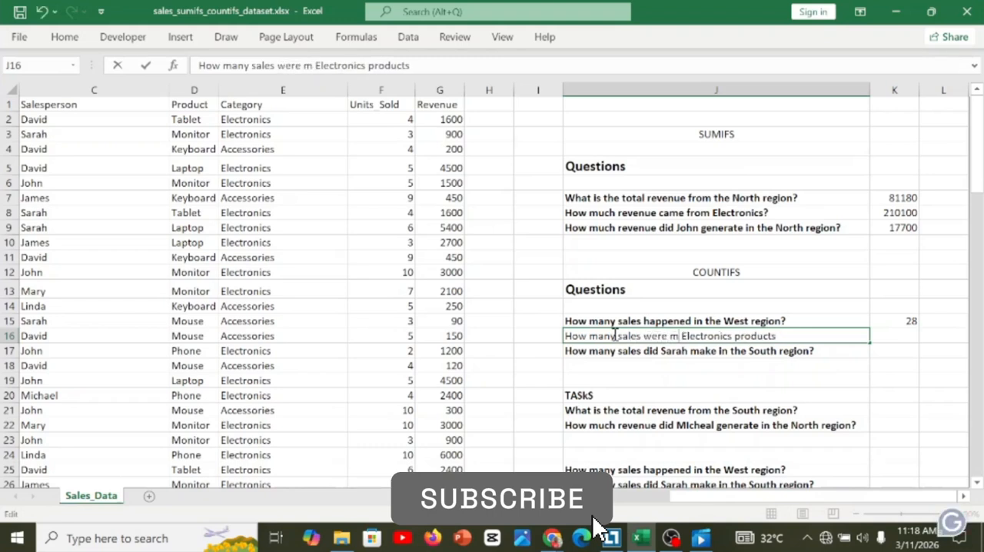
pyautogui.write('ade f')
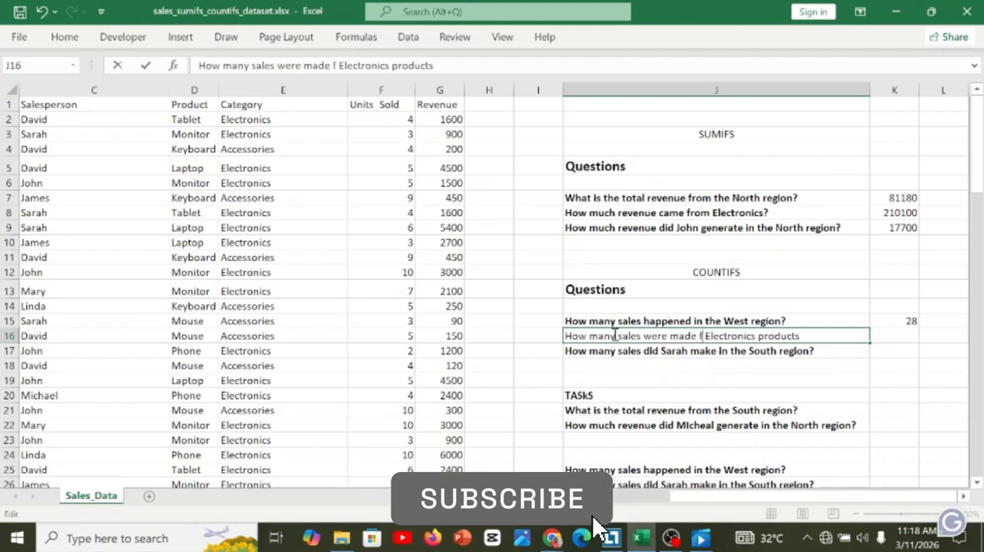
pyautogui.write('or')
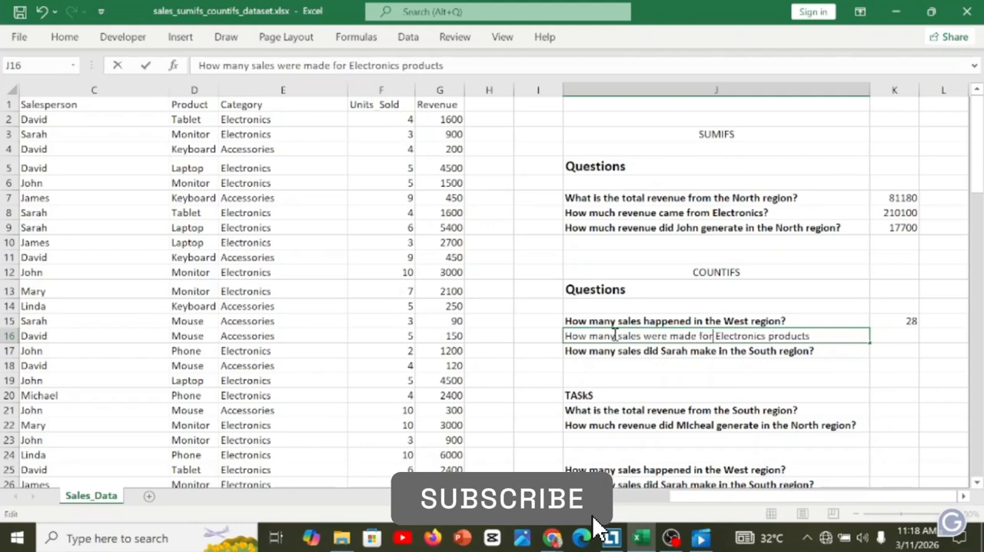
pyautogui.click(630, 351)
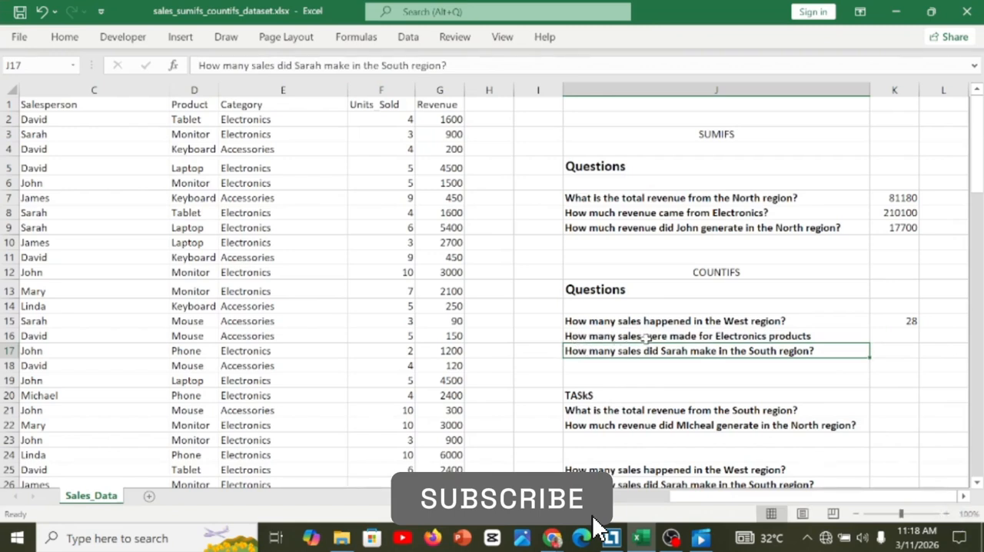
# Start a COUNTIFS formula in K16 with the Category column E:E as its first criteria range.
pyautogui.click(897, 337)
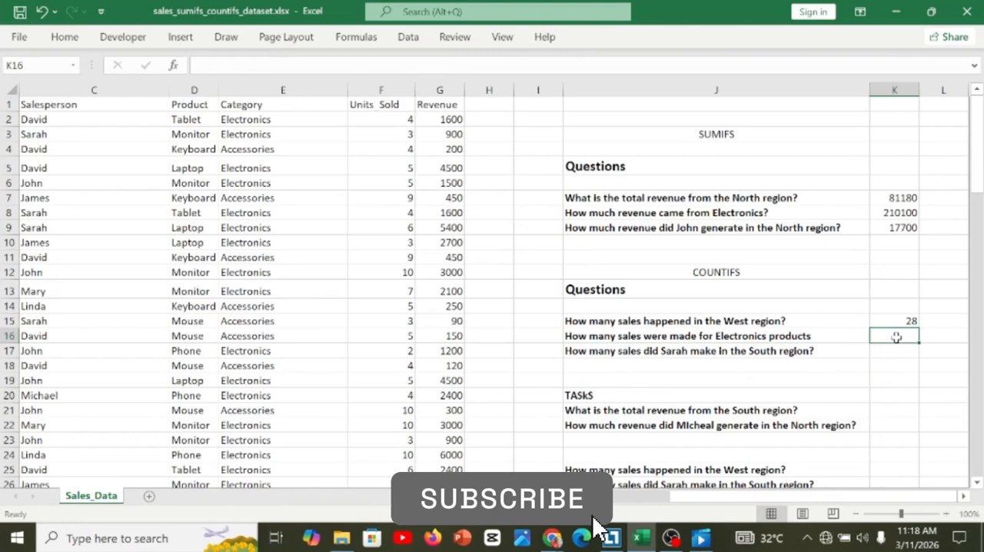
pyautogui.write('=cou')
pyautogui.press('Down')
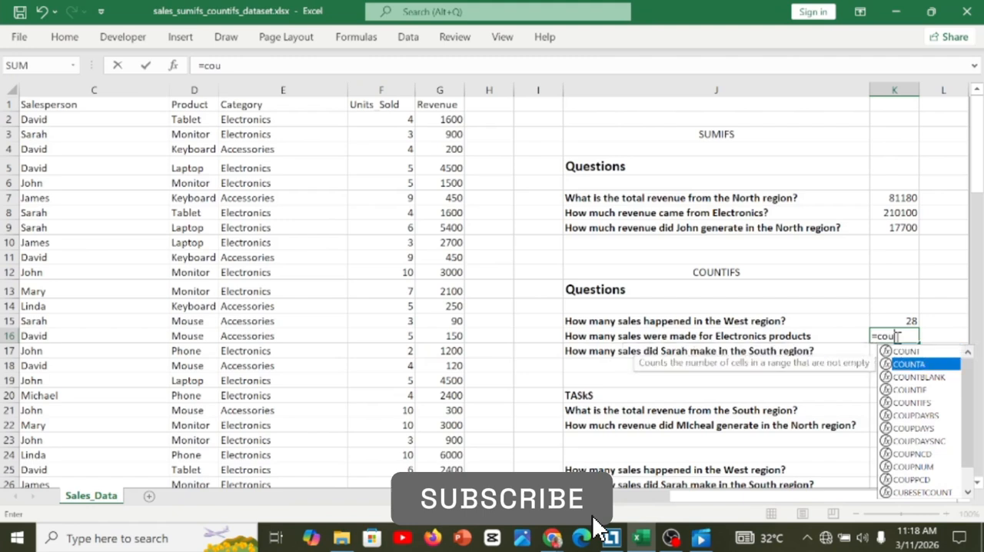
pyautogui.press('Down')
pyautogui.press('Down')
pyautogui.press('Down')
pyautogui.press('Tab')
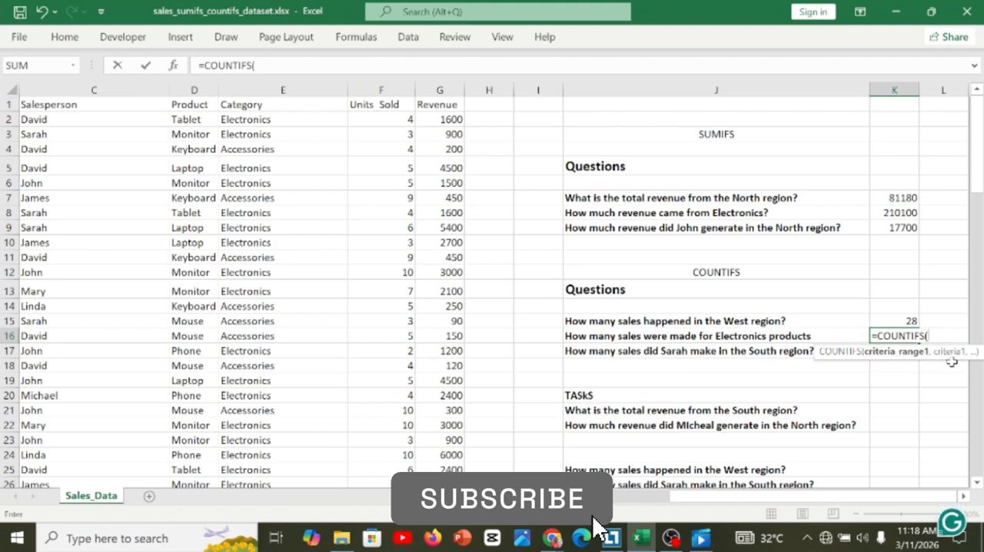
pyautogui.click(282, 89)
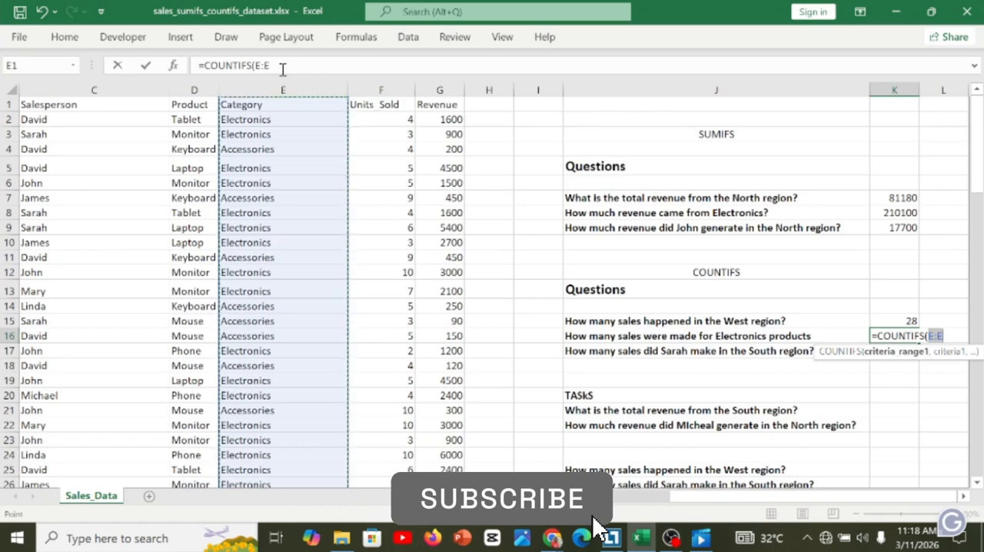
pyautogui.click(281, 67)
pyautogui.write(',')
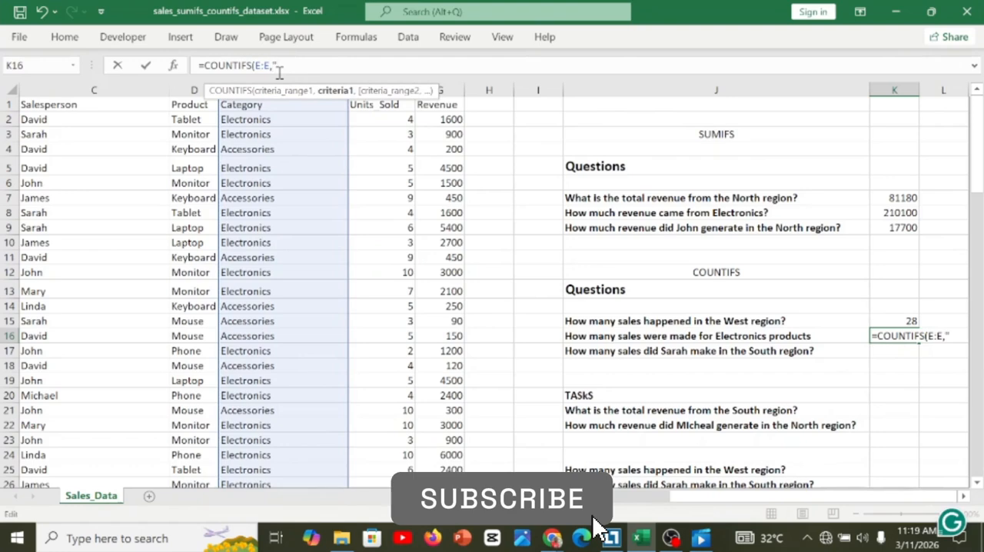
pyautogui.write('"Elec')
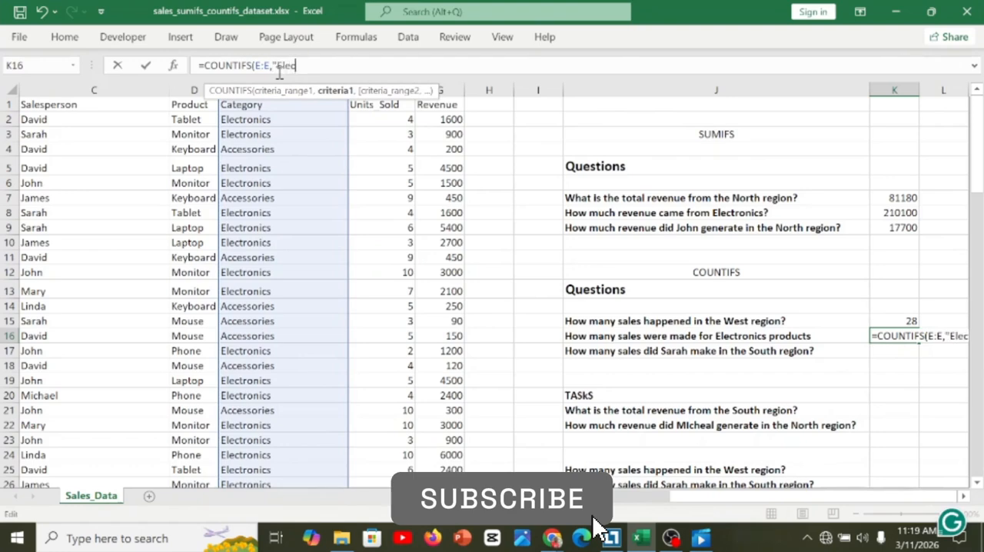
pyautogui.write('tr')
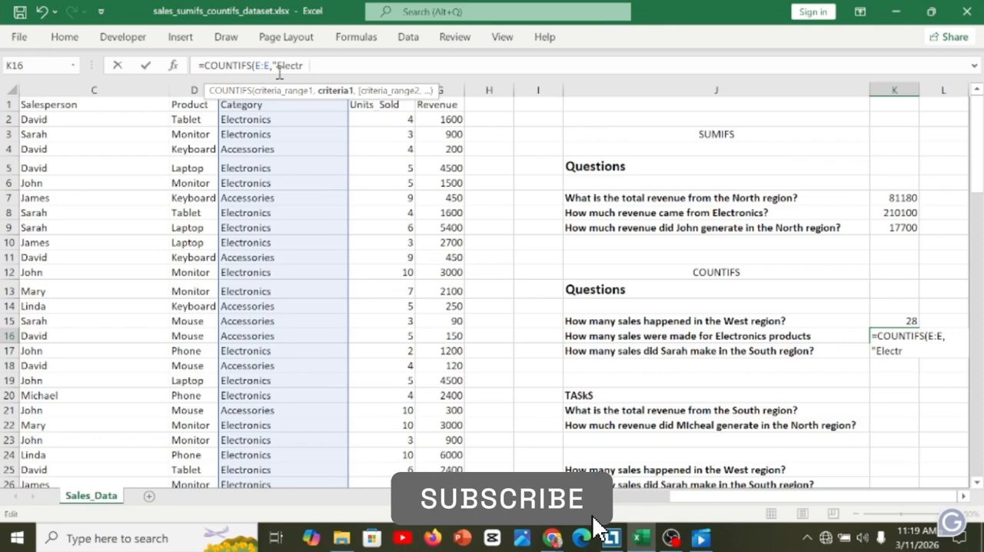
pyautogui.write('onics"')
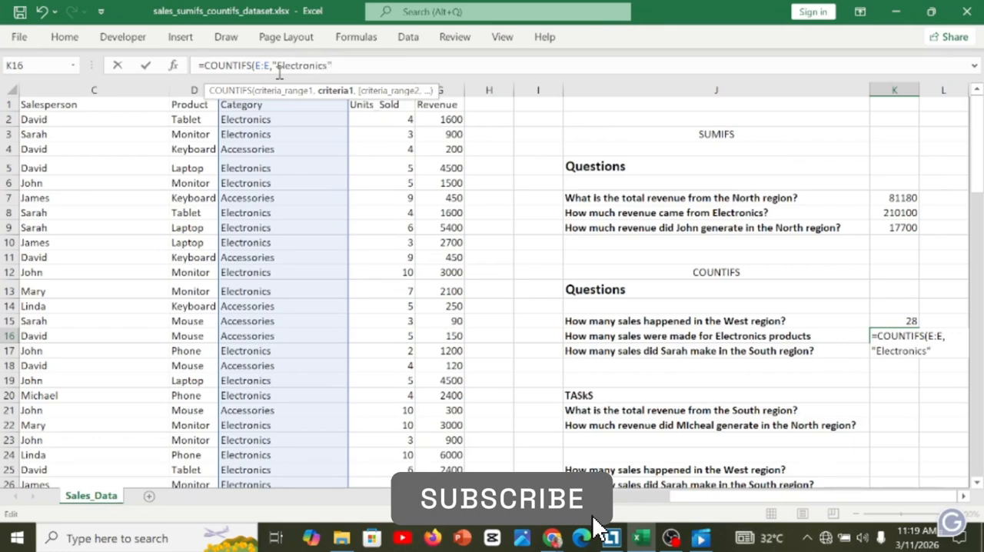
pyautogui.write(')')
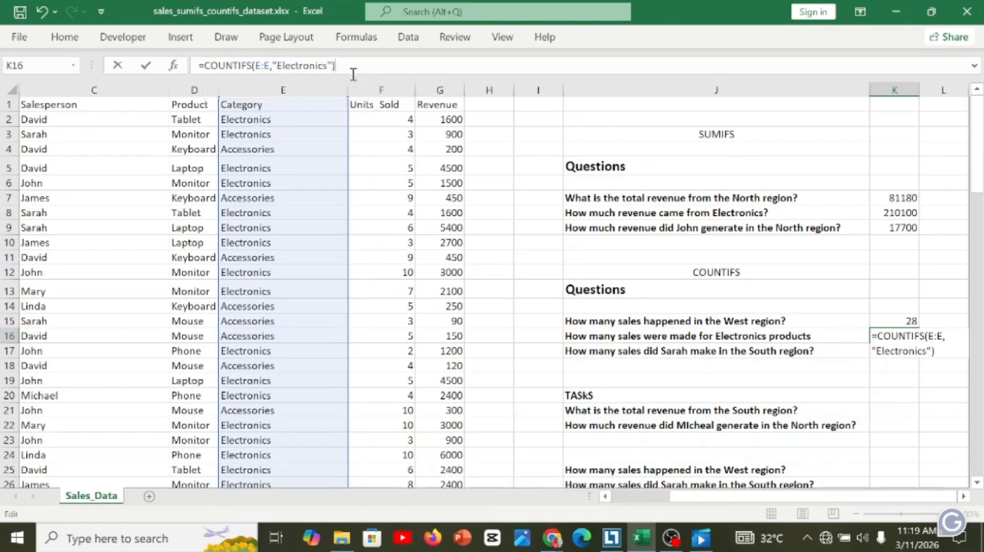
# Complete K16's COUNTIFS formula with "Electronics" as the criterion for the Category column.
pyautogui.press('Return')
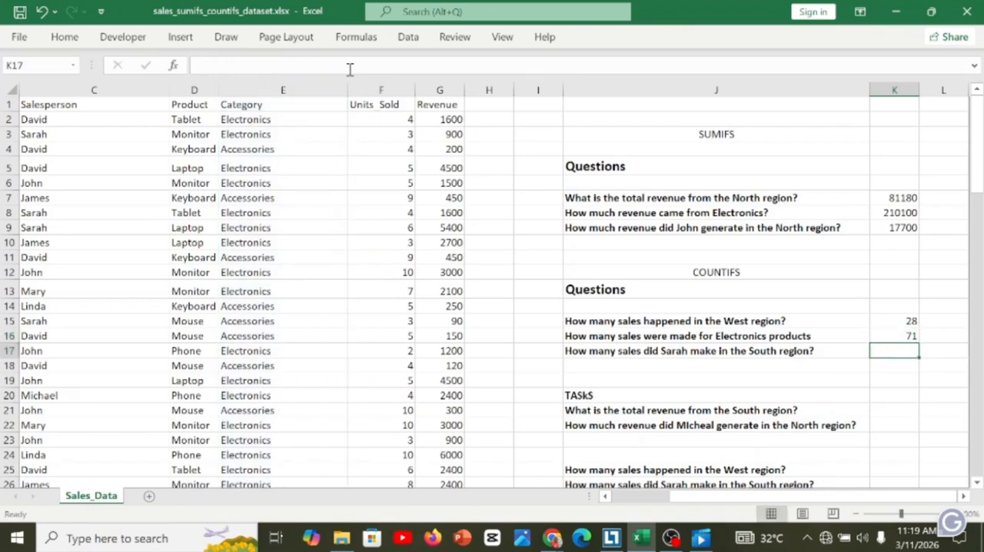
pyautogui.click(884, 336)
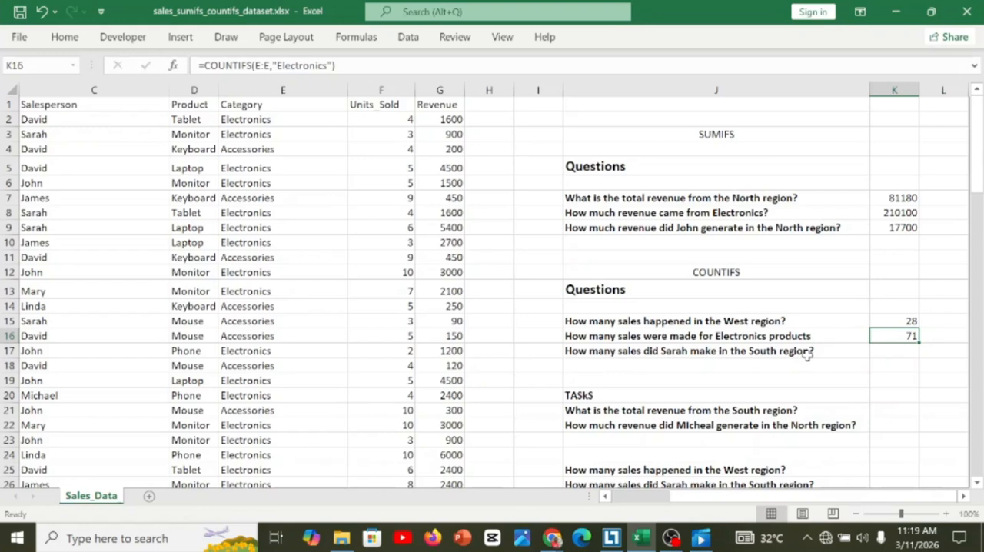
# Start a COUNTIFS formula in K17 with the Salesperson column C:C as its first criteria range.
pyautogui.doubleClick(886, 352)
pyautogui.write('=c')
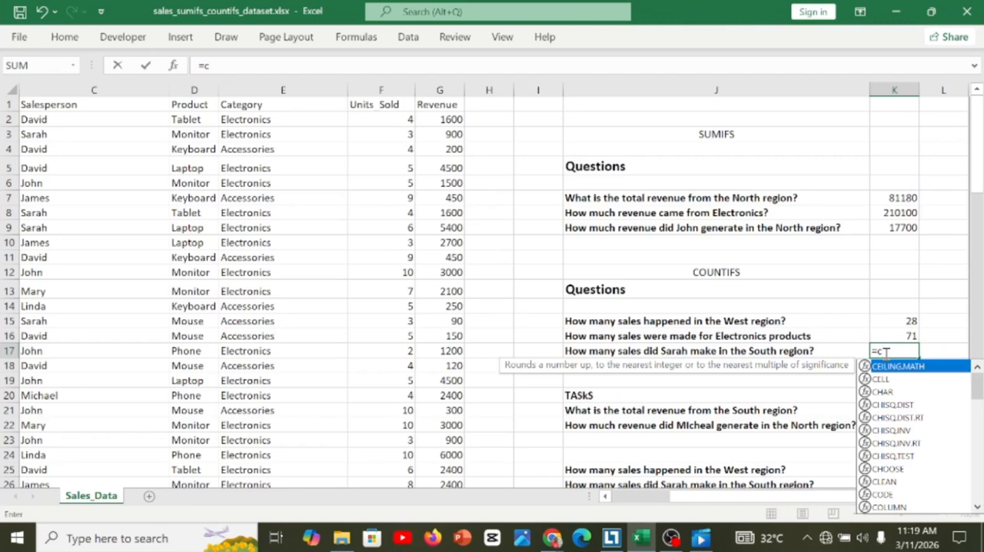
pyautogui.write('ou')
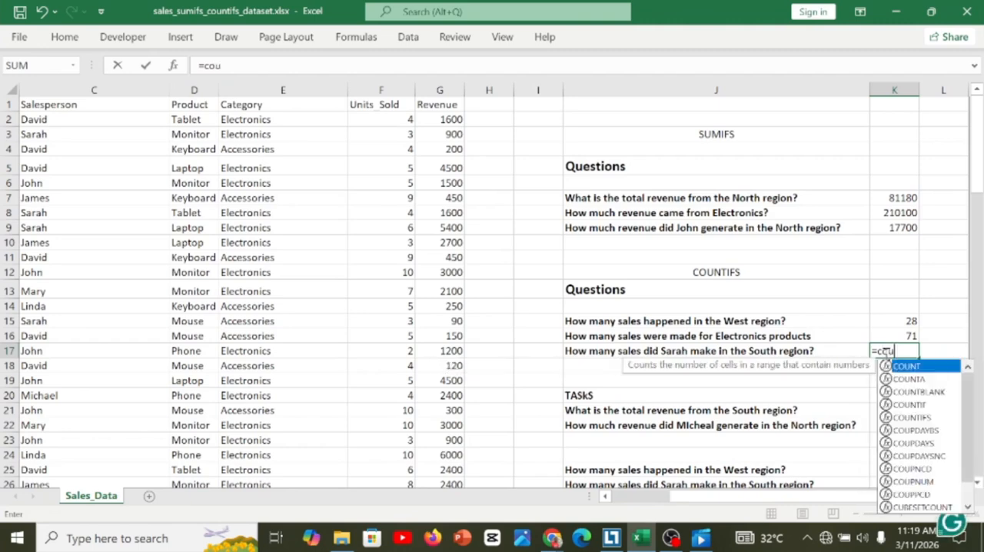
pyautogui.press('Down')
pyautogui.press('Down')
pyautogui.press('Down')
pyautogui.press('Down')
pyautogui.press('Down')
pyautogui.press('Up')
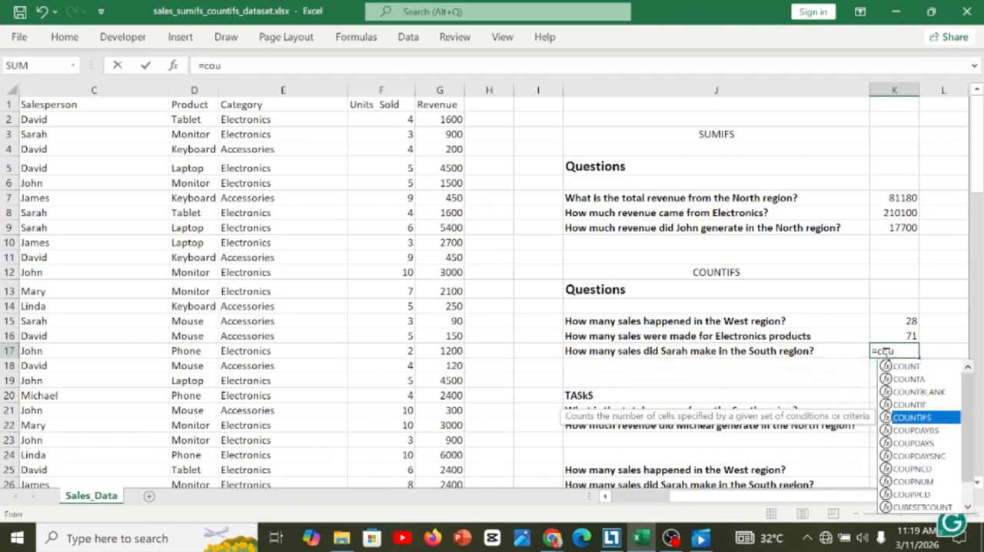
pyautogui.press('Tab')
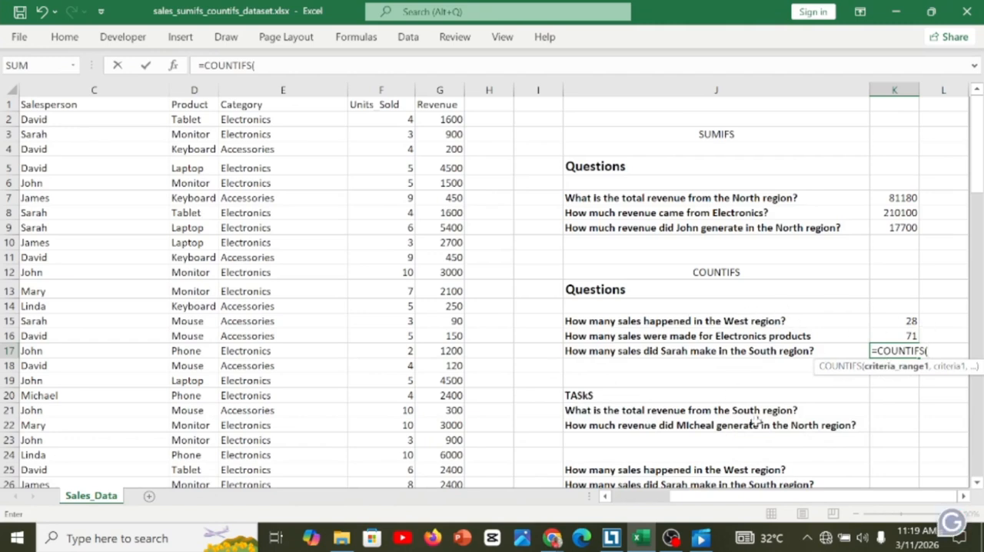
pyautogui.hscroll(-2, 782, 498)
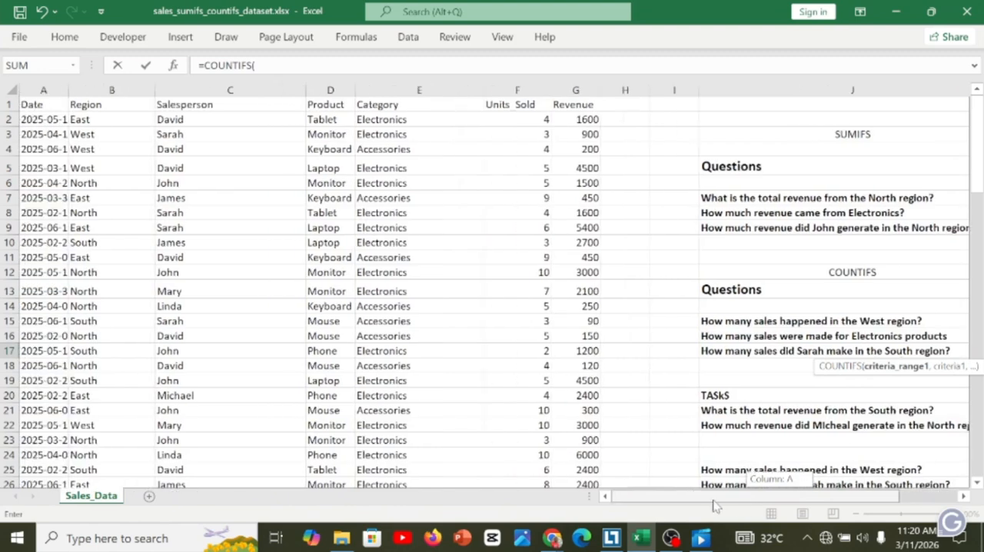
pyautogui.click(215, 90)
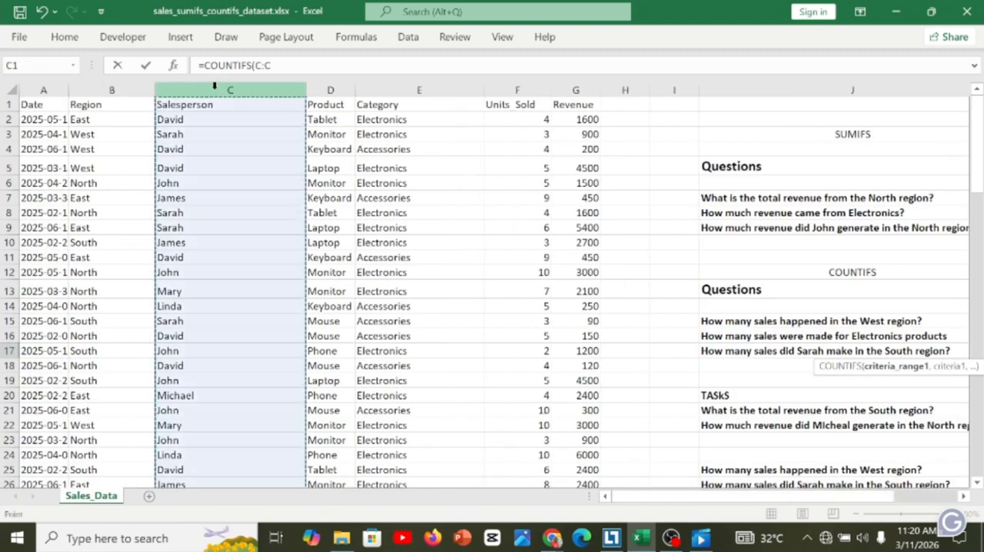
pyautogui.write(',')
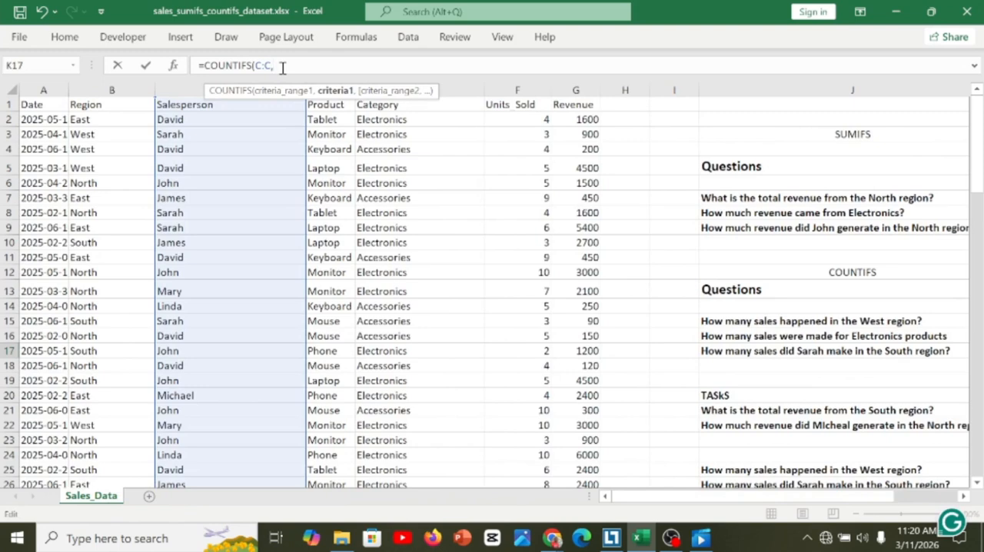
pyautogui.write('"Sarah')
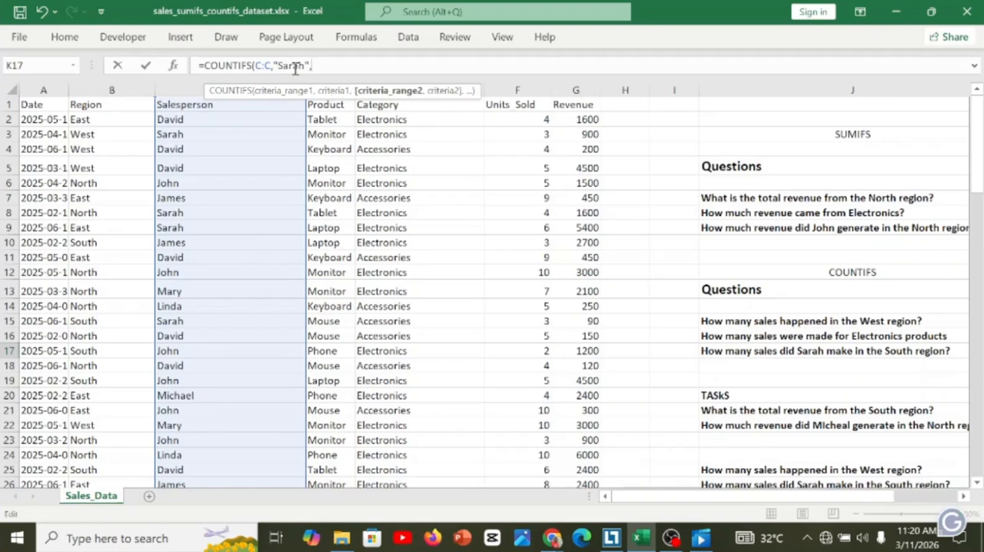
# Complete K17's COUNTIFS formula with the salesperson named in J17 as first criterion and "South" for the Region column B:B.
pyautogui.write(',')
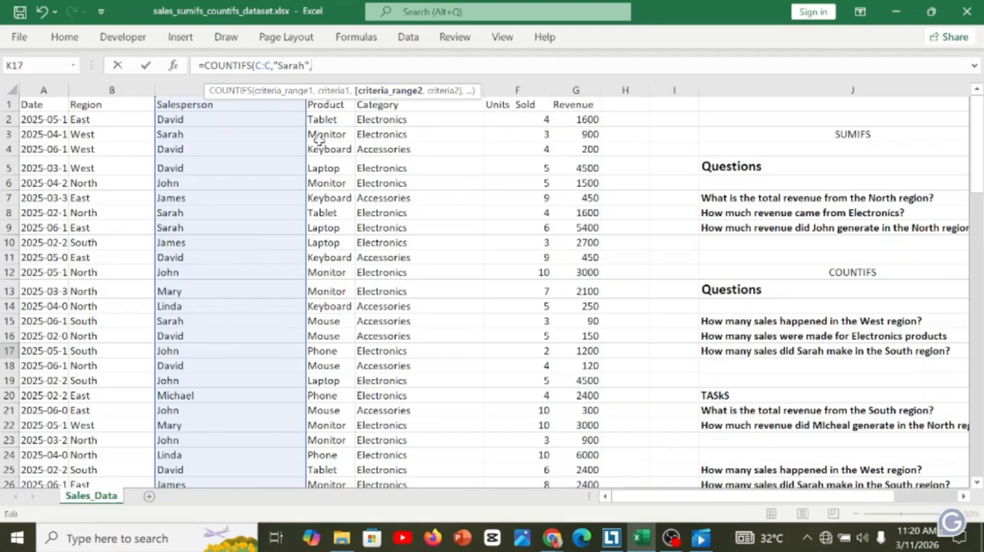
pyautogui.click(127, 90)
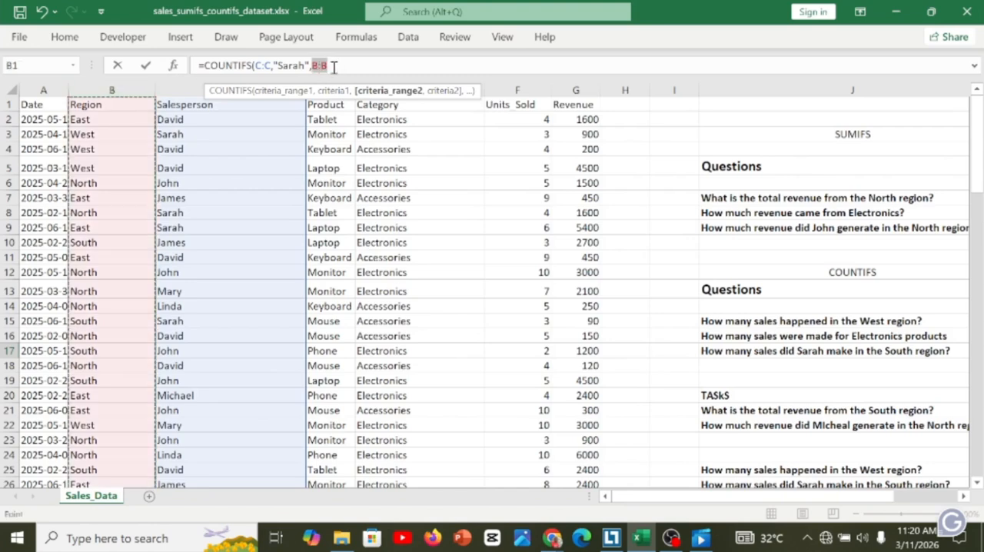
pyautogui.write(',"South')
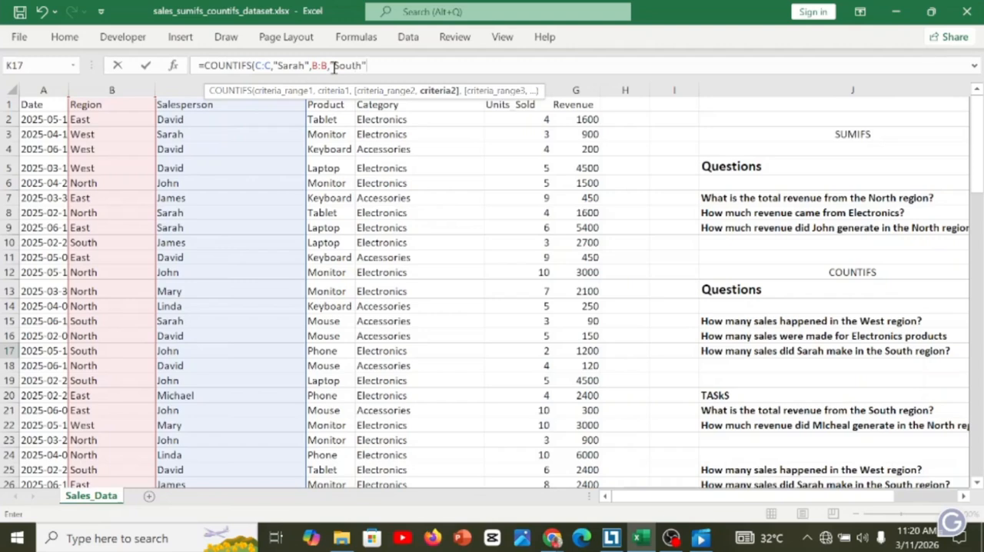
pyautogui.write(')')
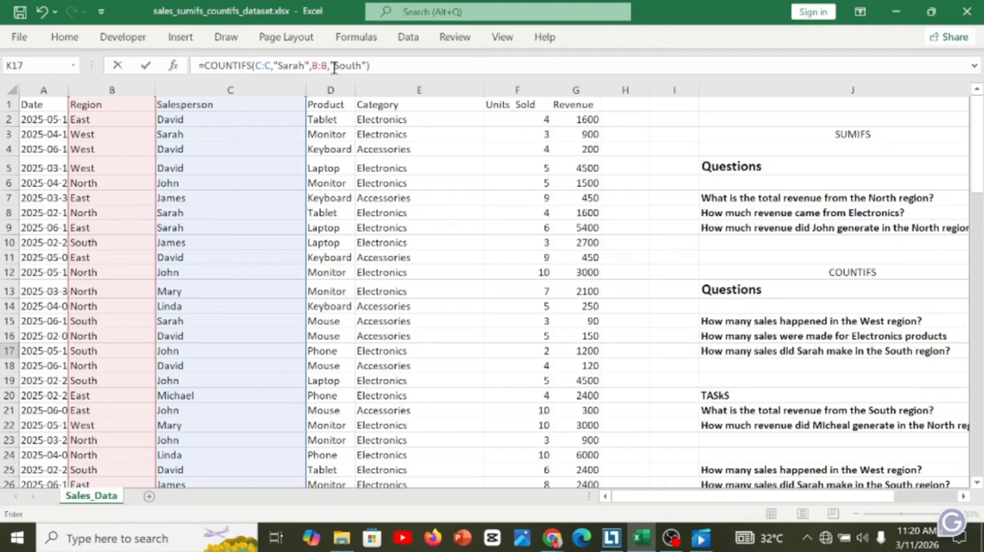
pyautogui.press('Return')
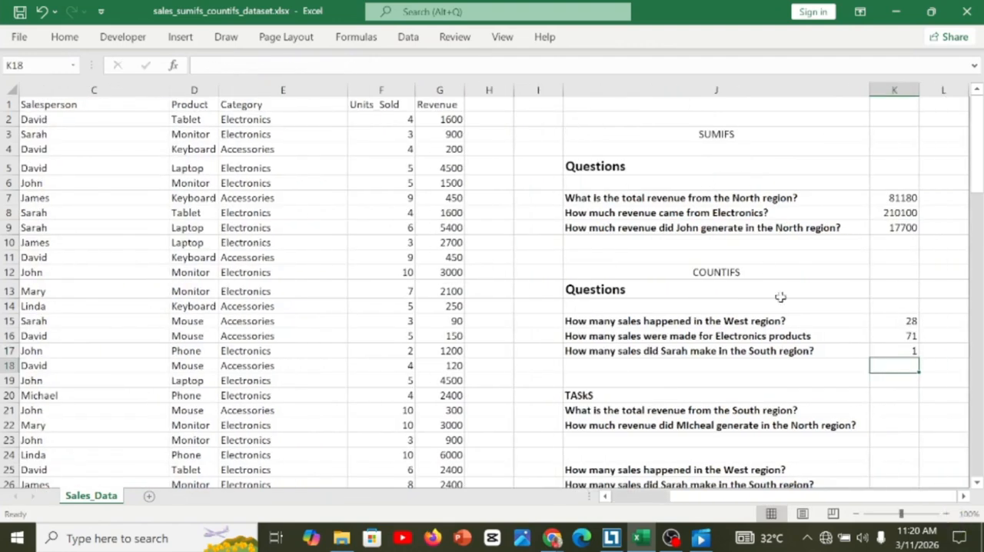
# Review K17's COUNTIFS formula against the question in J17 and the Region and Salesperson columns of the sales data.
pyautogui.click(893, 351)
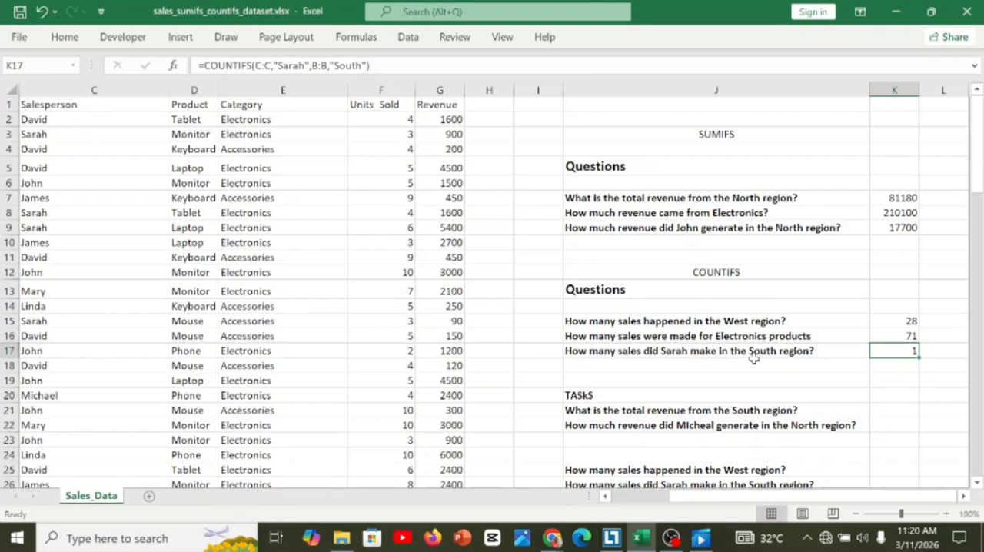
pyautogui.click(341, 307)
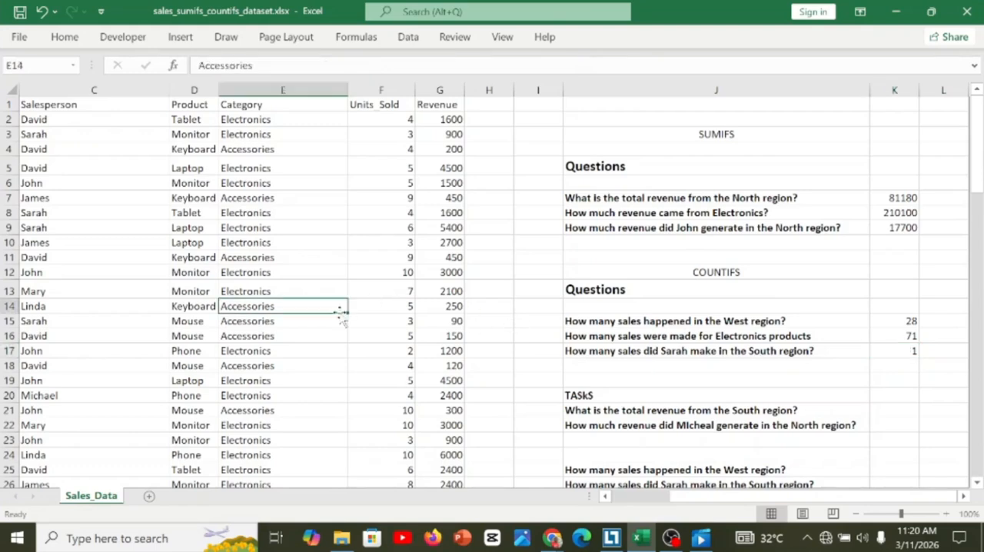
pyautogui.press('Left')
pyautogui.press('Left')
pyautogui.press('Left')
pyautogui.press('Up')
pyautogui.press('Left')
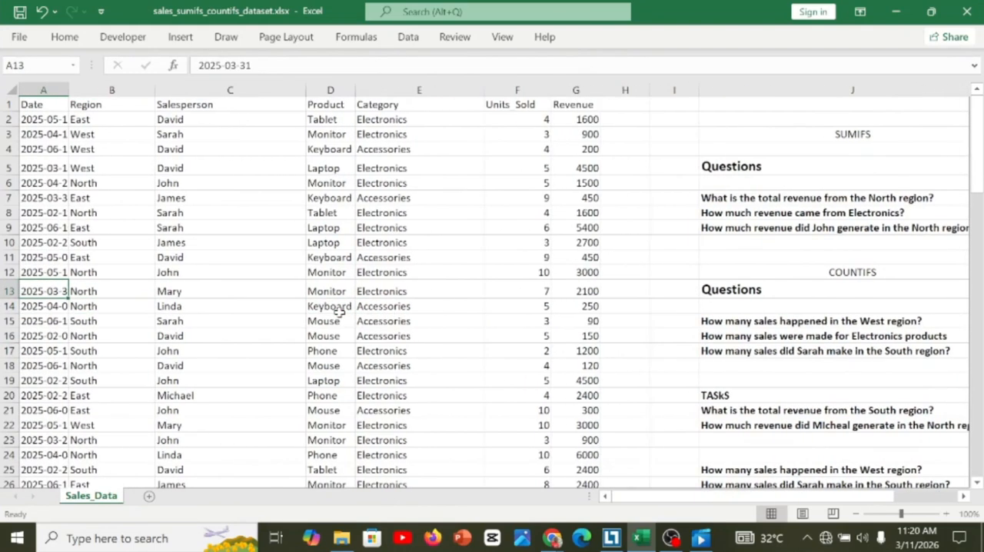
pyautogui.click(750, 353)
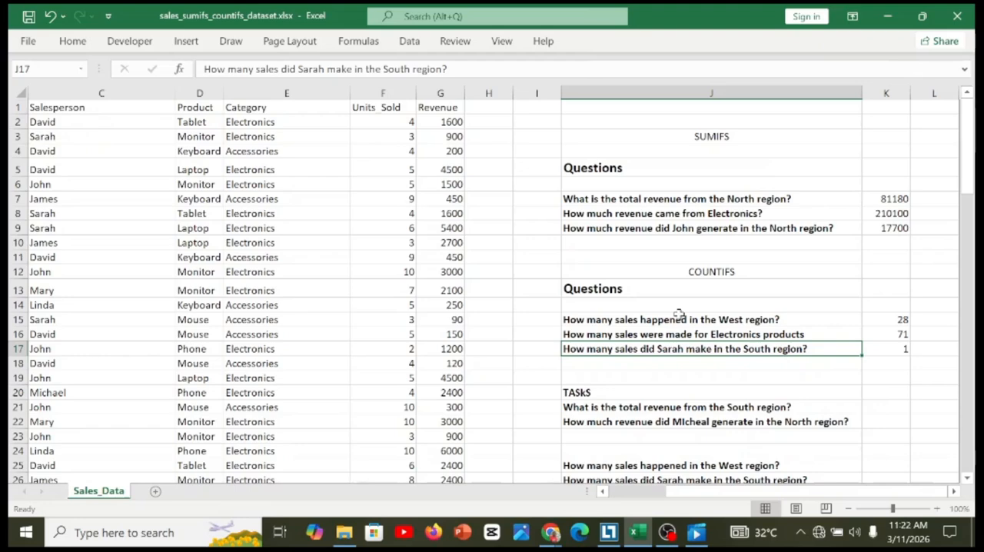
pyautogui.press('Left')
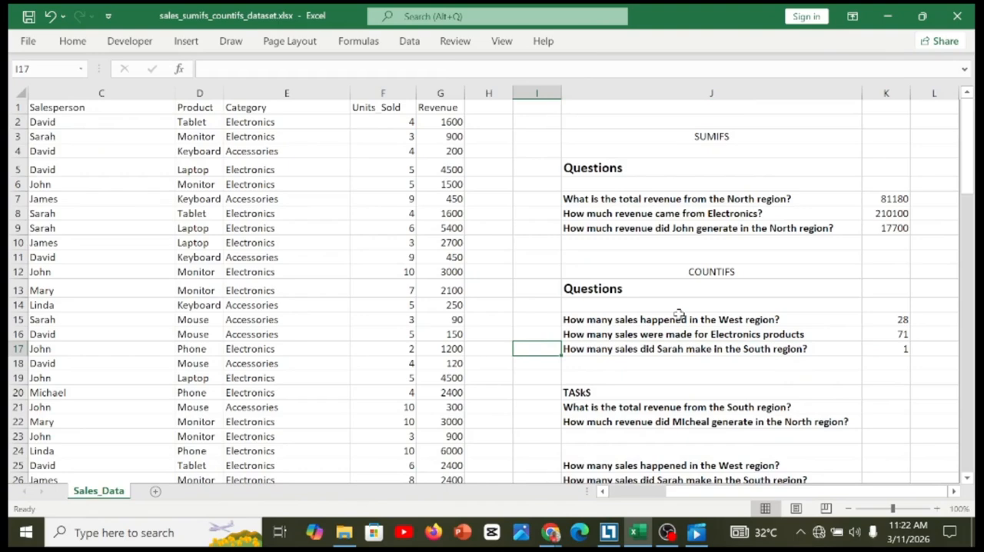
pyautogui.press('Left')
pyautogui.press('Left')
pyautogui.press('Home')
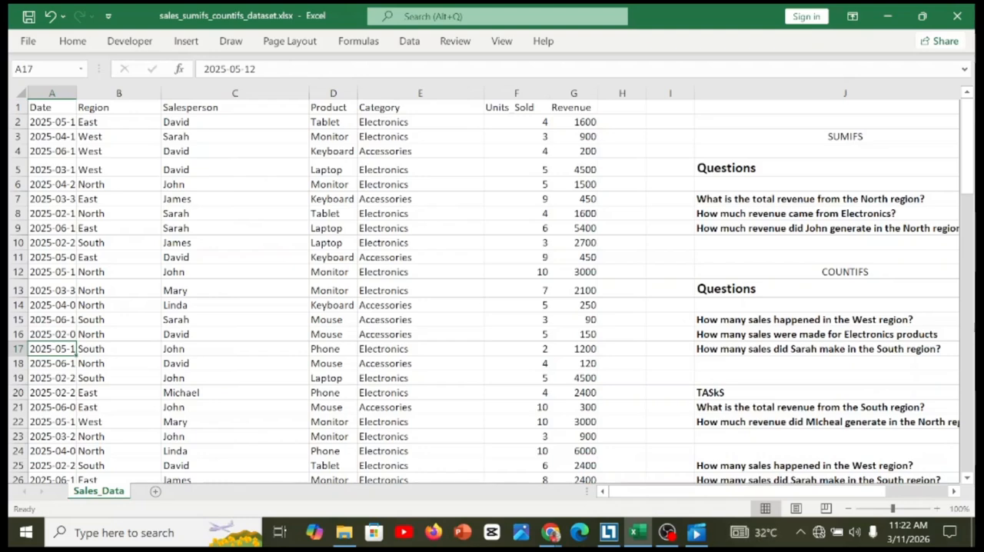
# Read through the practice questions listed under the TASkS heading in column J.
pyautogui.click(871, 393)
pyautogui.press('Down')
pyautogui.press('Down')
pyautogui.press('Down')
pyautogui.press('Down')
pyautogui.press('Down')
pyautogui.press('Down')
pyautogui.press('Down')
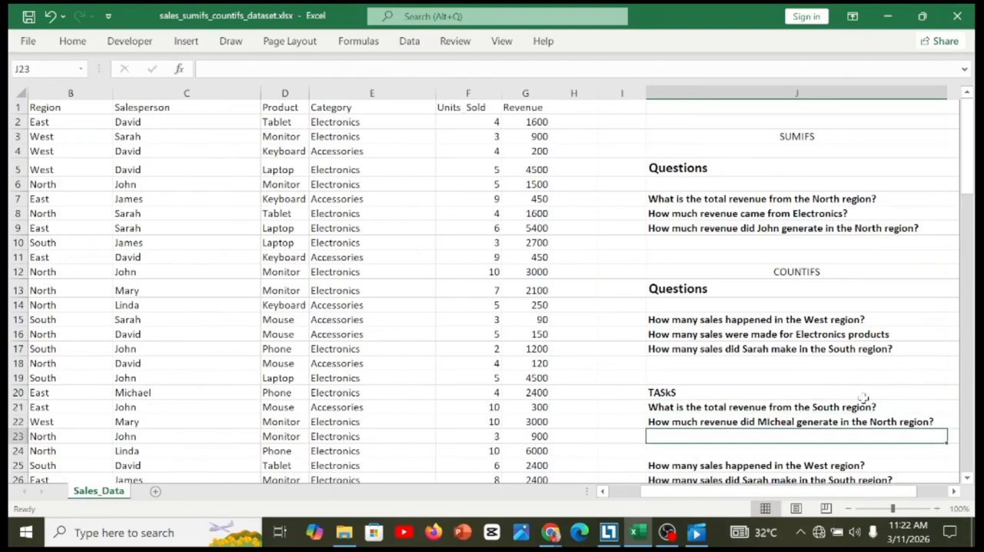
pyautogui.press('Up')
pyautogui.press('Up')
pyautogui.press('Up')
pyautogui.press('Up')
pyautogui.press('Up')
pyautogui.press('Up')
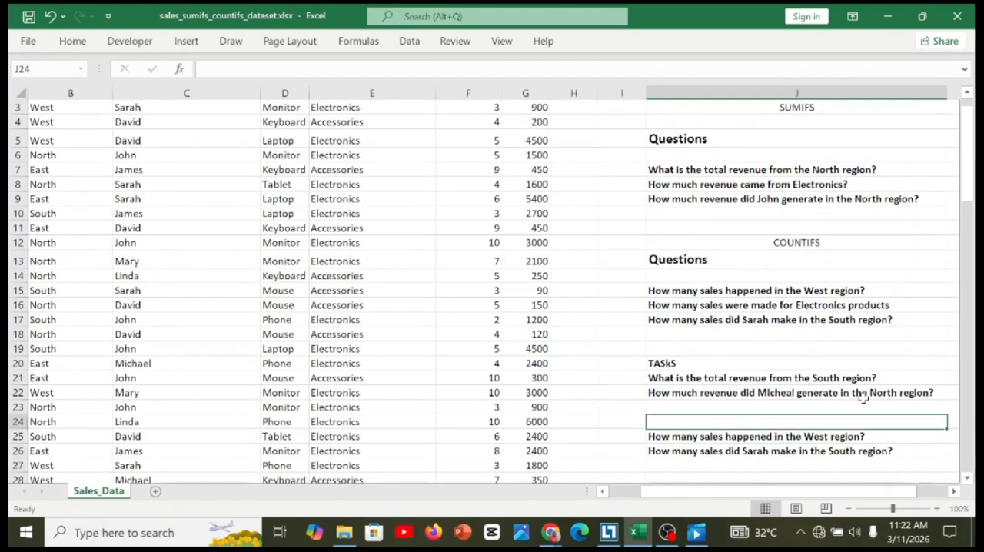